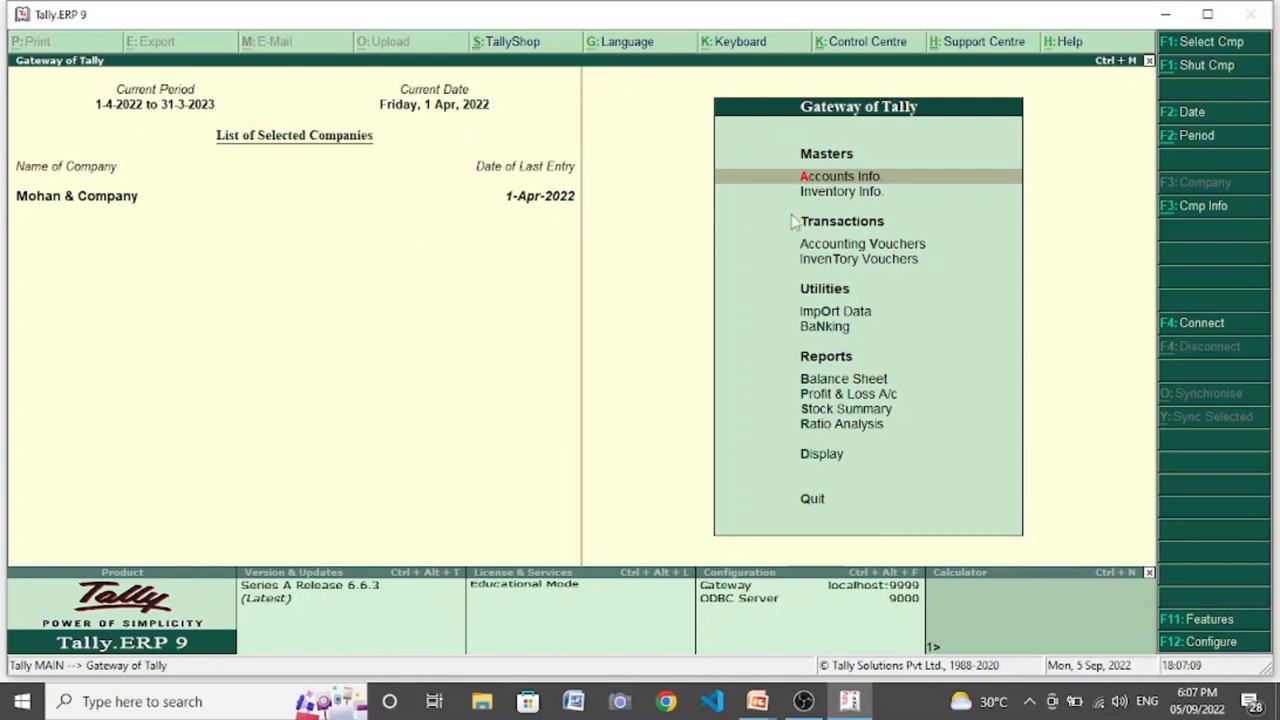
- Display the Ashish Traders ledger from the single ledger accounts
key("Return")
key("Down")
key("Return")
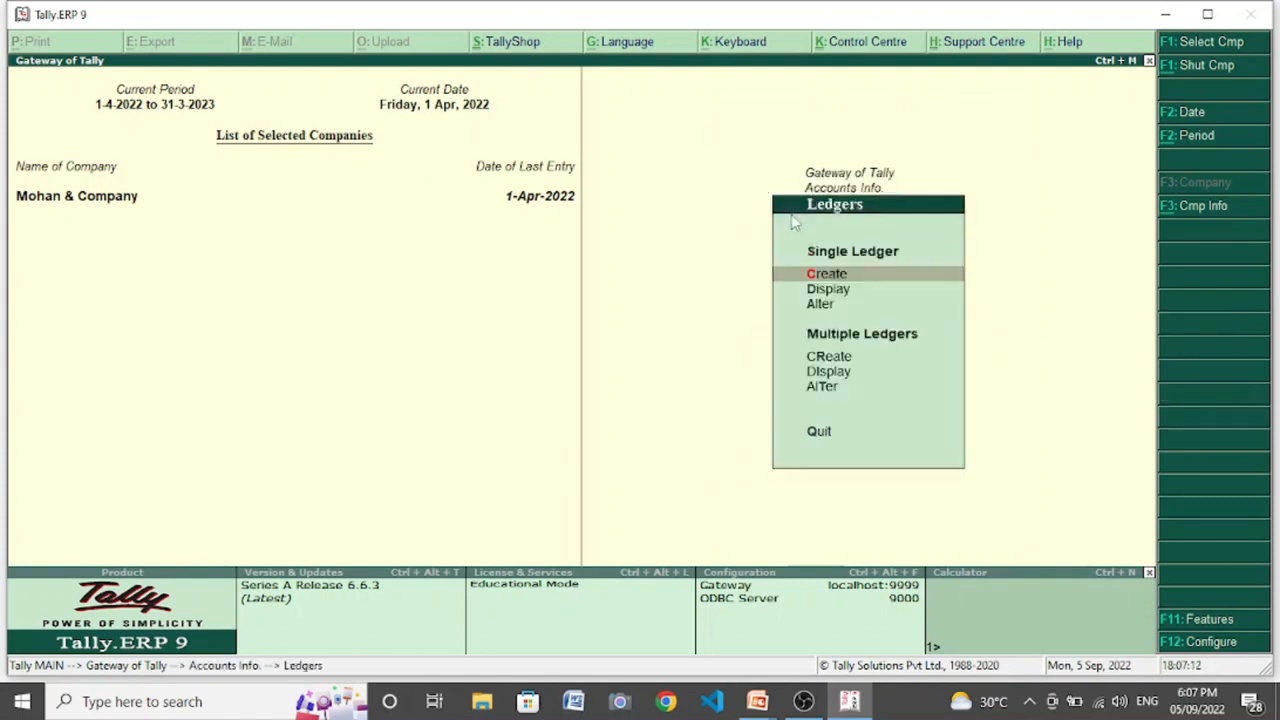
key("Down")
key("Return")
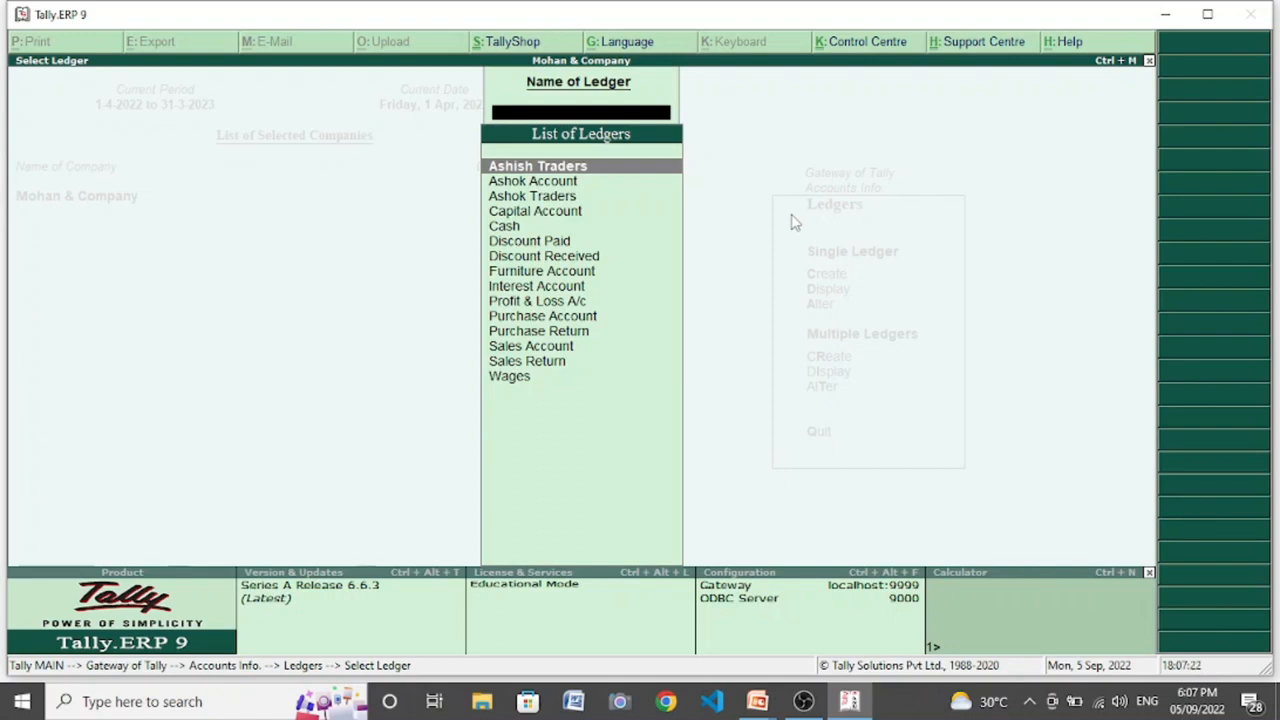
key("Return")
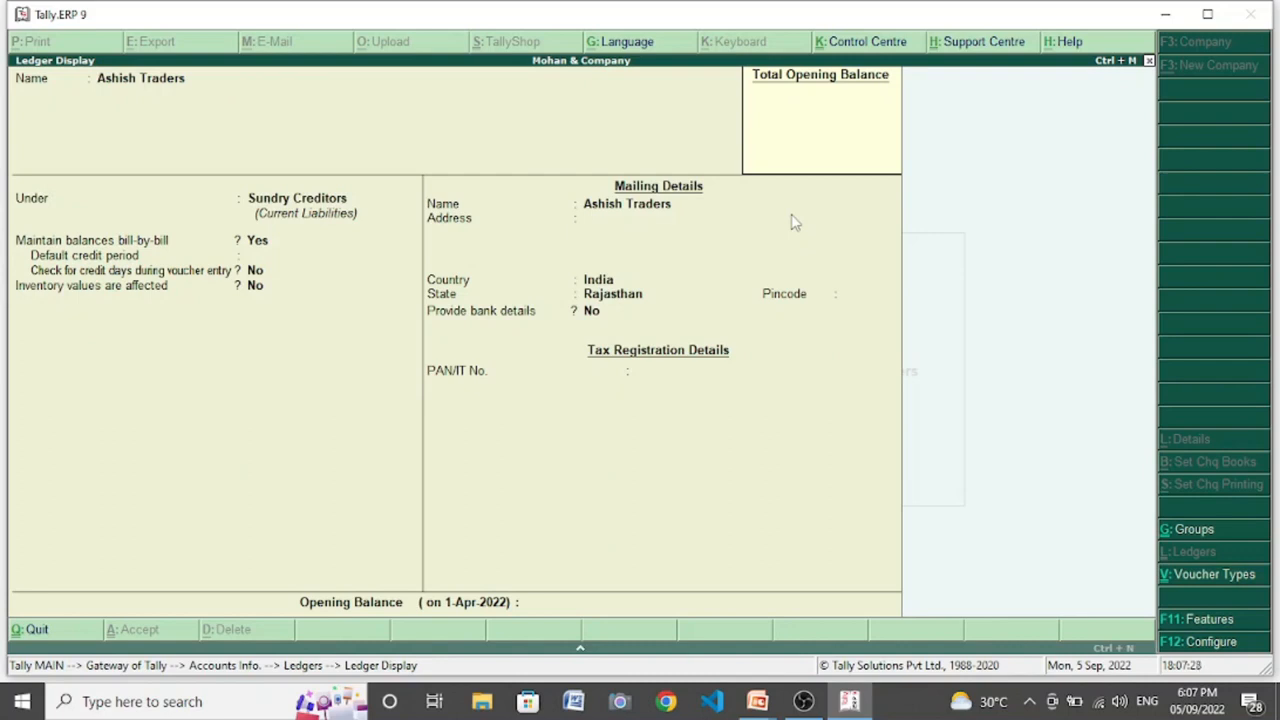
- Display the ledger listed directly below Ashish Traders and return to the ledger list
key("Escape")
key("Down")
key("Return")
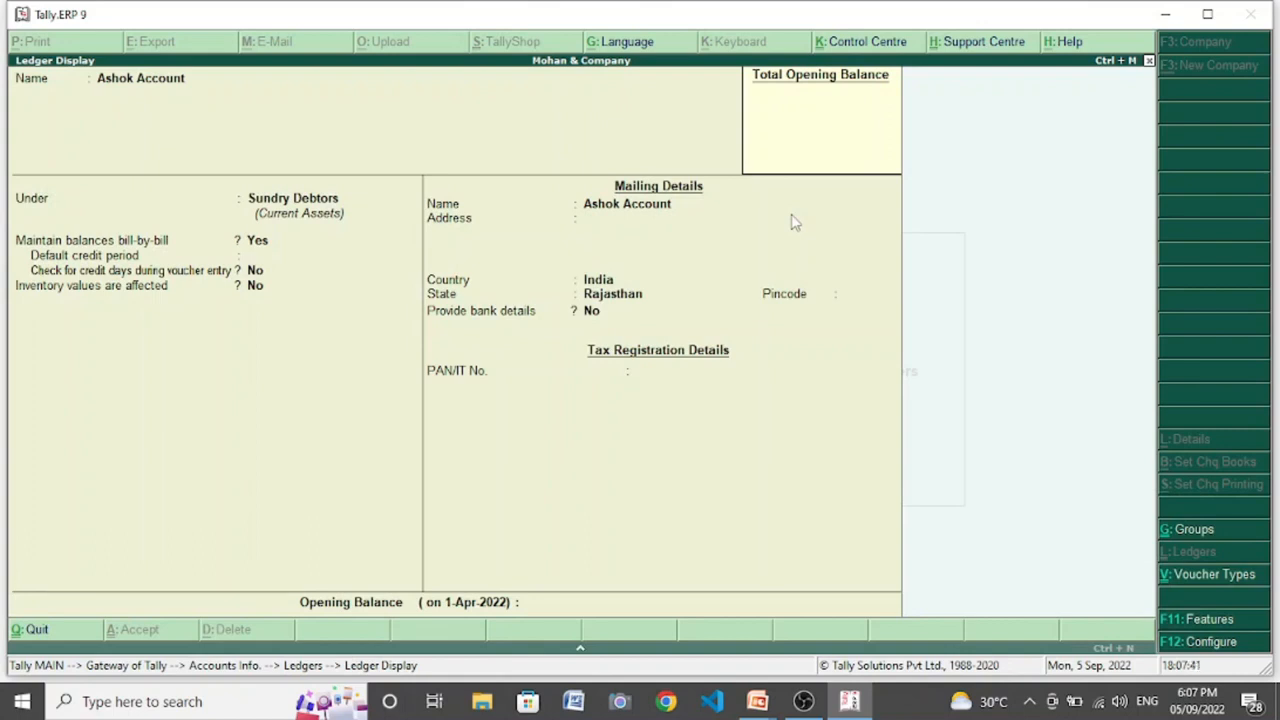
key("Escape")
key("Return")
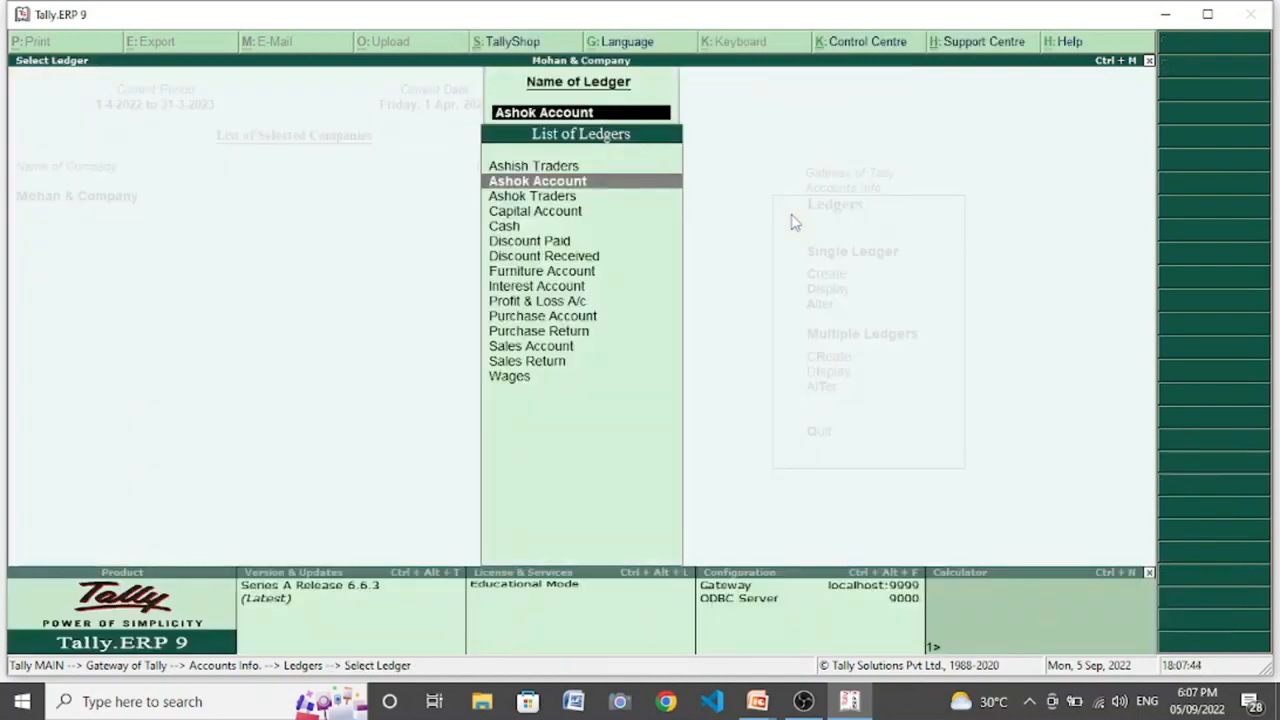
- Look through the remaining ledgers, including the purchase and sales accounts, and return to the Gateway of Tally
key("Down")
key("Down")
key("Down")
key("Down")
key("Down")
key("Down")
key("Down")
key("Down")
key("Down")
key("Down")
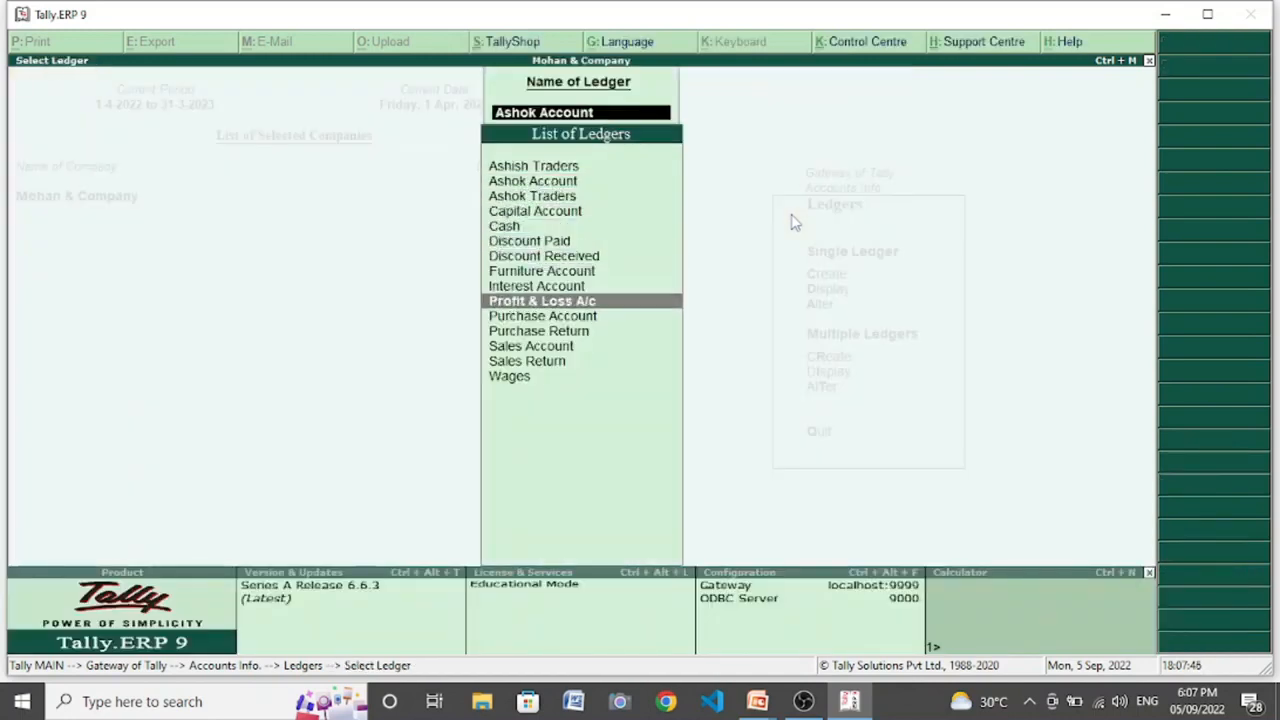
key("Down")
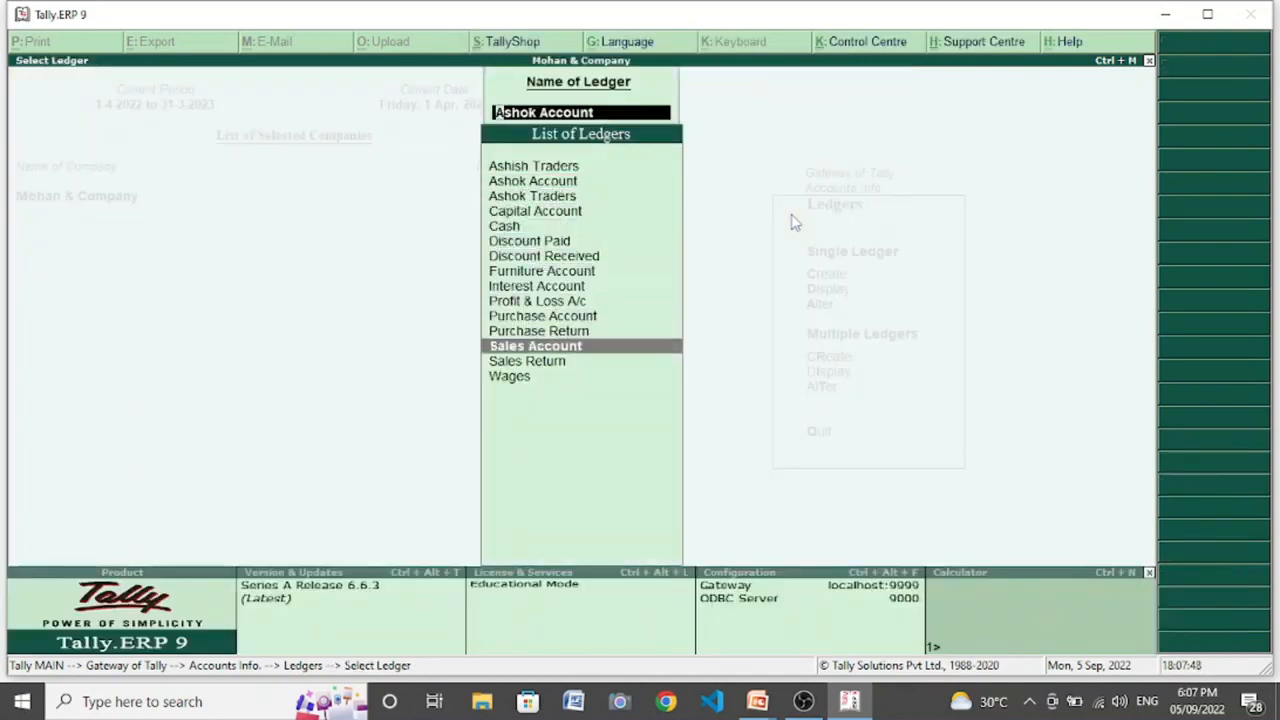
key("Up")
key("Up")
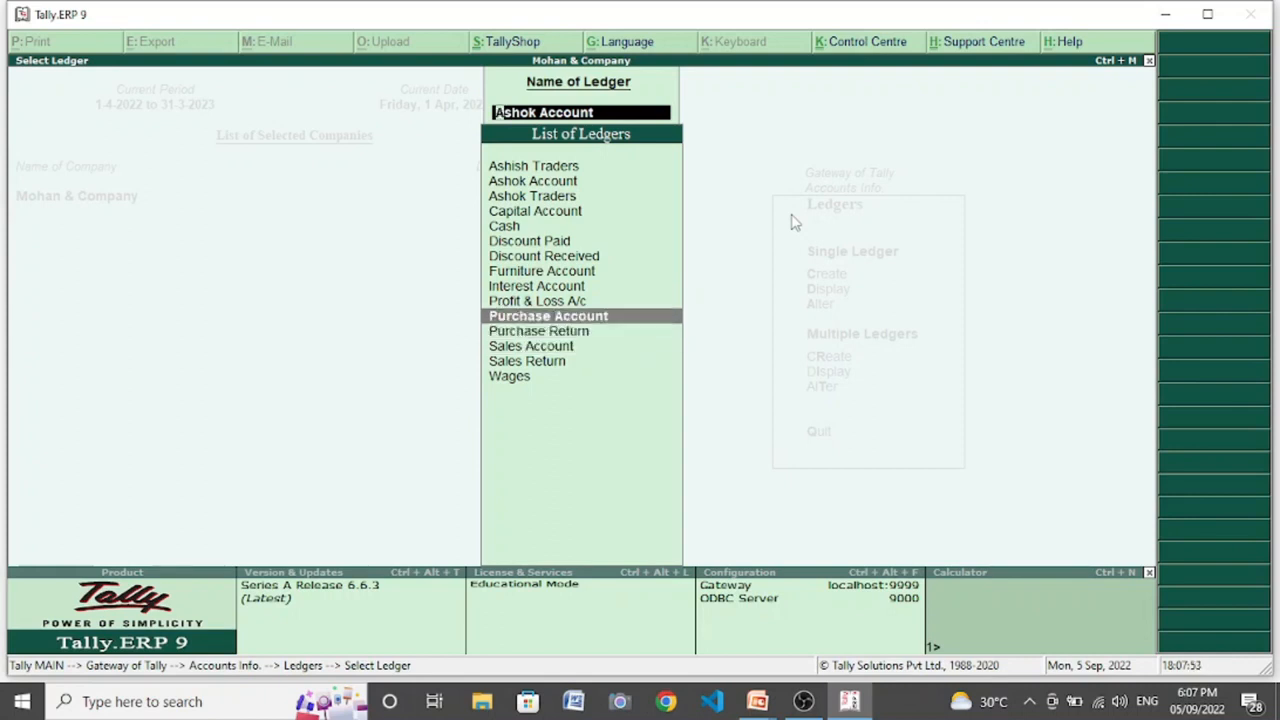
key("Escape")
key("Escape")
key("Escape")
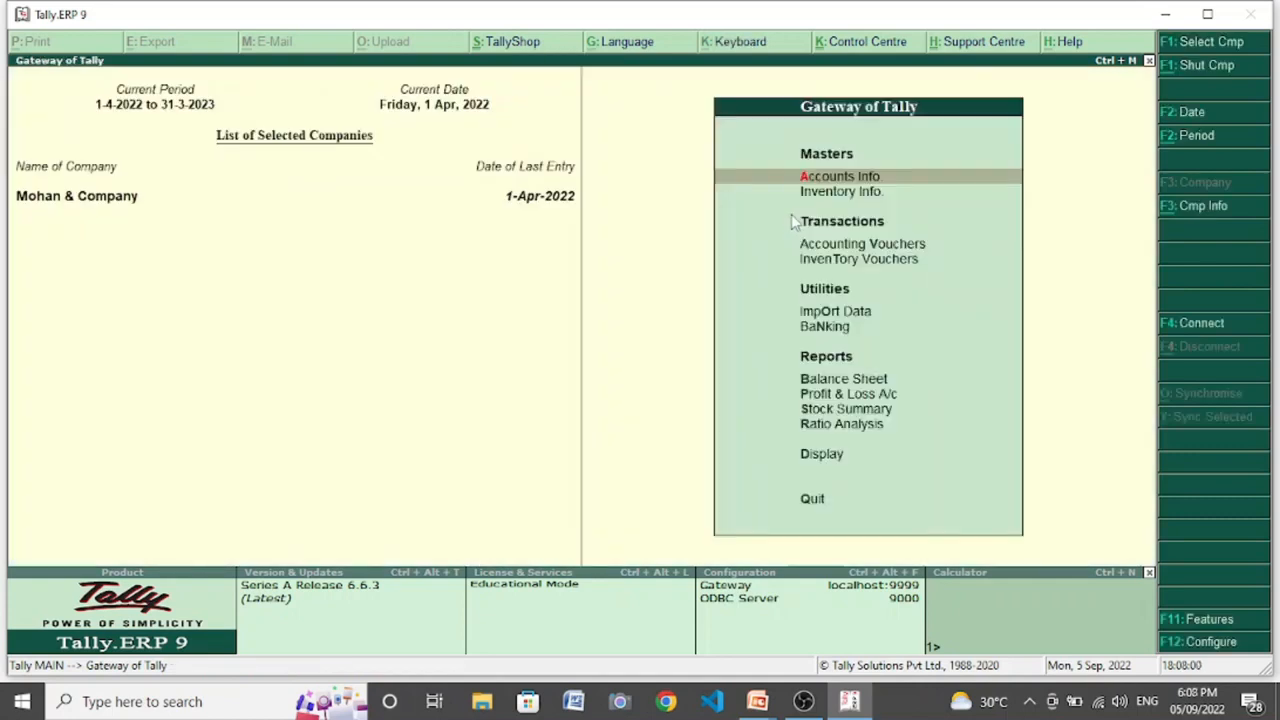
- Start a purchase entry in voucher mode with supplier invoice number 101 dated 1-Apr-2022
key("Down")
key("Down")
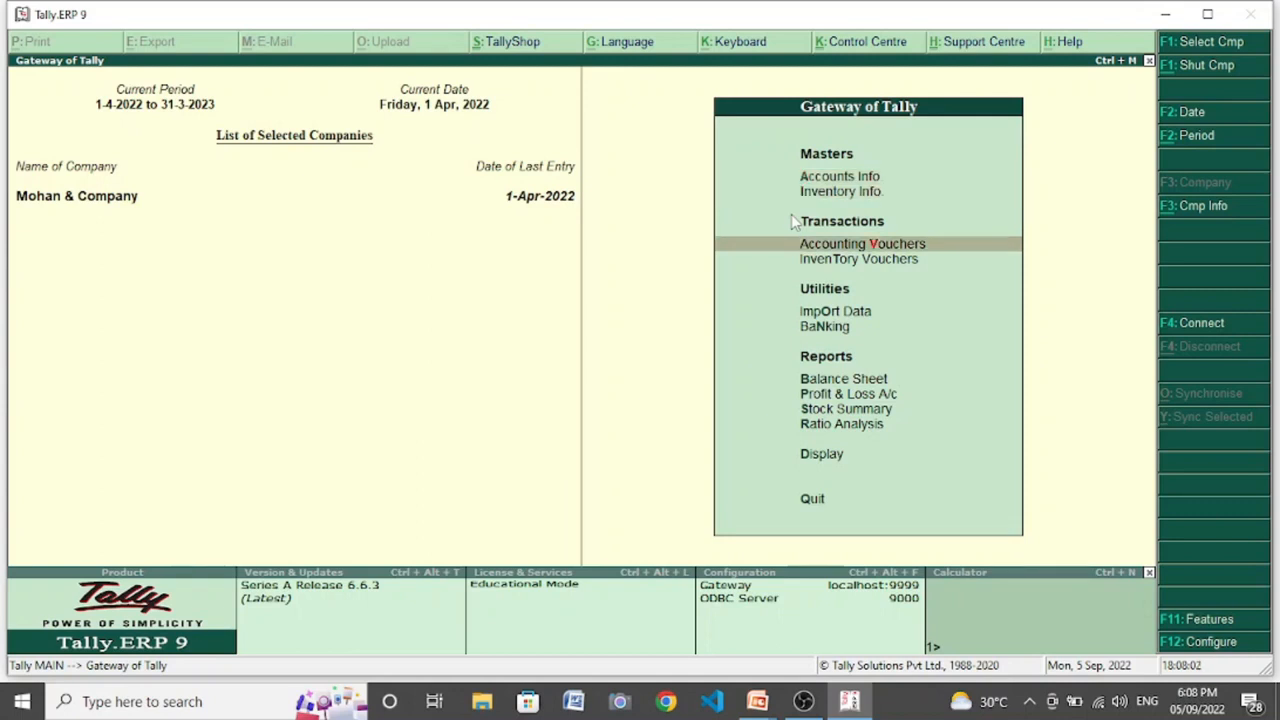
key("Return")
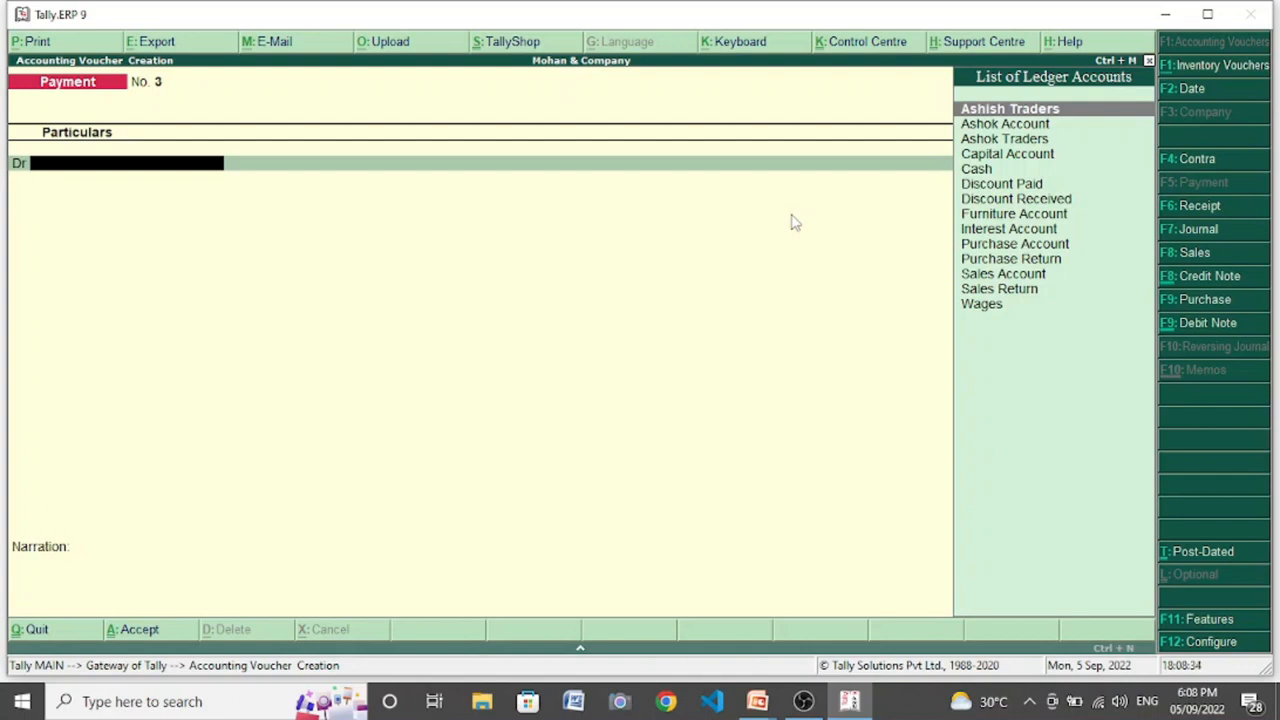
left_click(1214, 304)
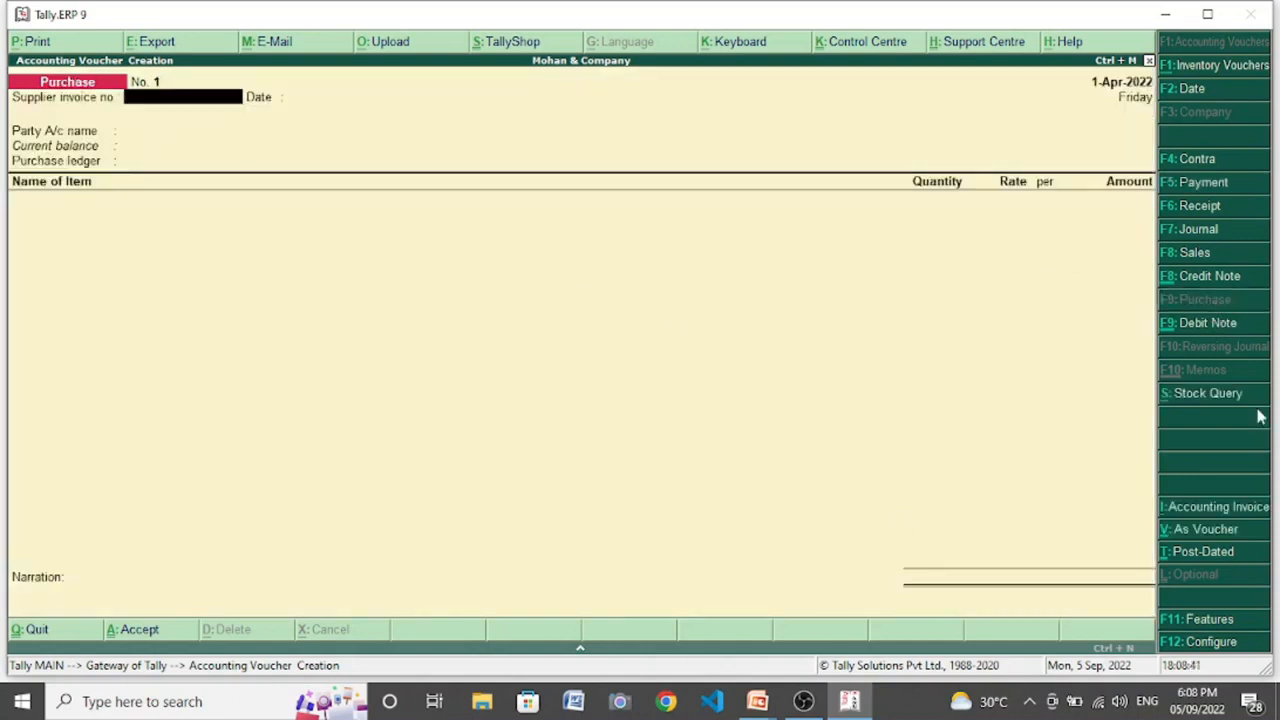
left_click(1180, 532)
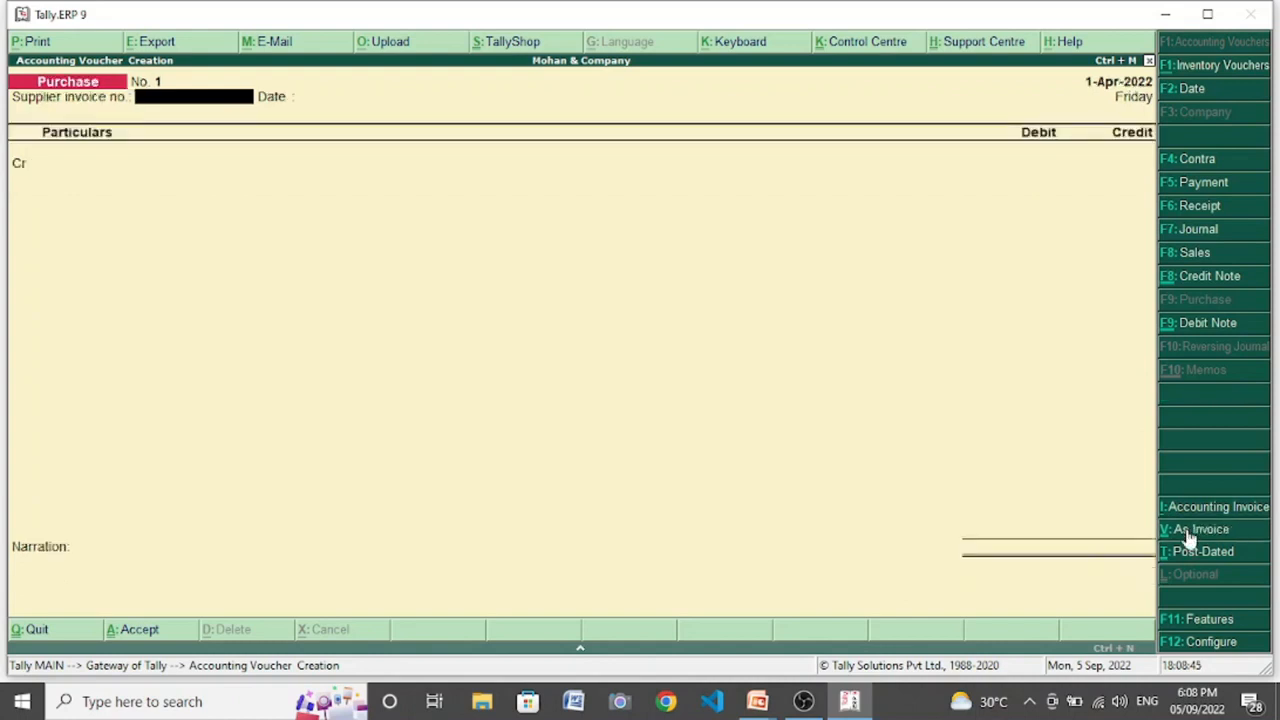
type("101")
key("Return")
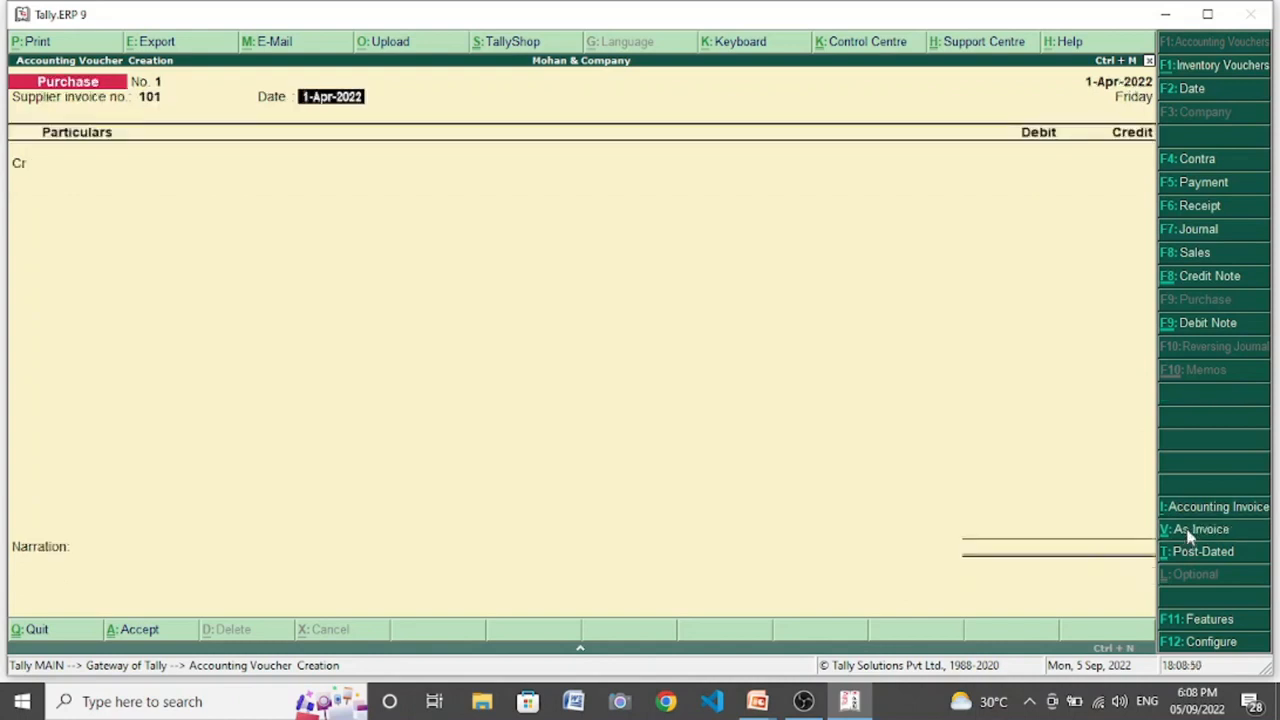
key("Return")
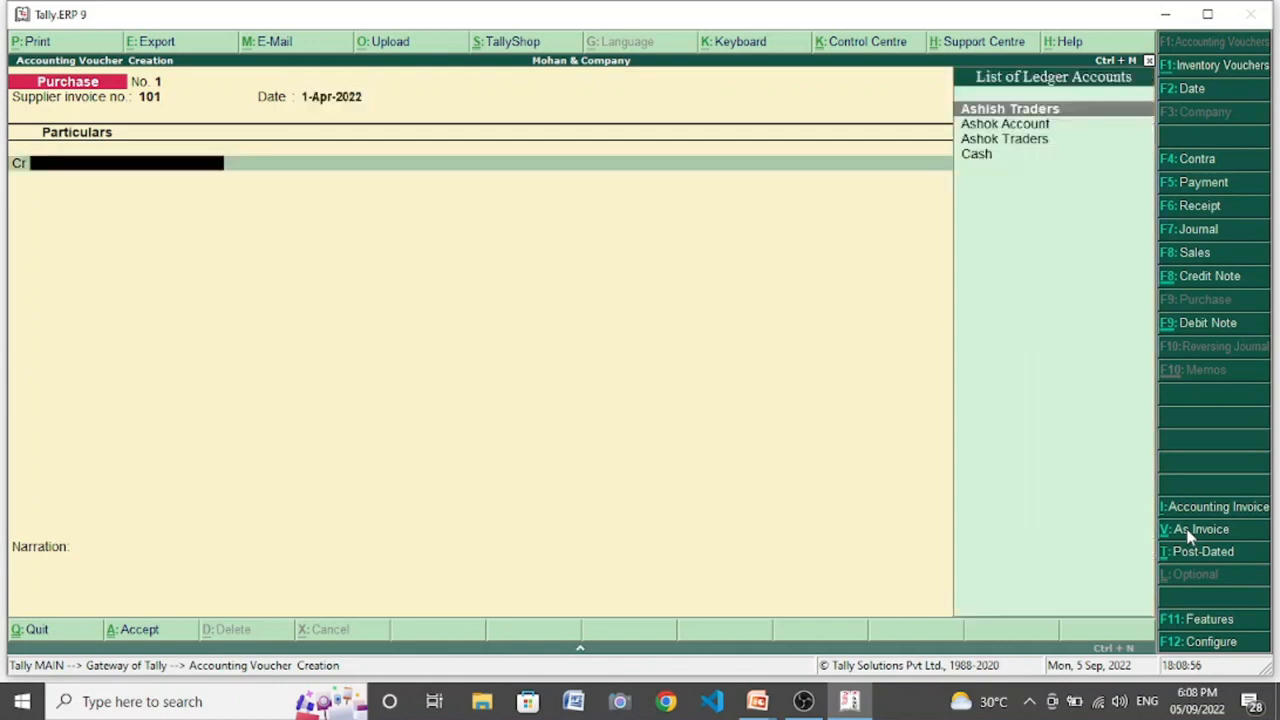
- Credit Ashish Traders with 12,000 in the purchase voucher, keeping the default supplier details
key("Return")
key("Return")
key("Return")
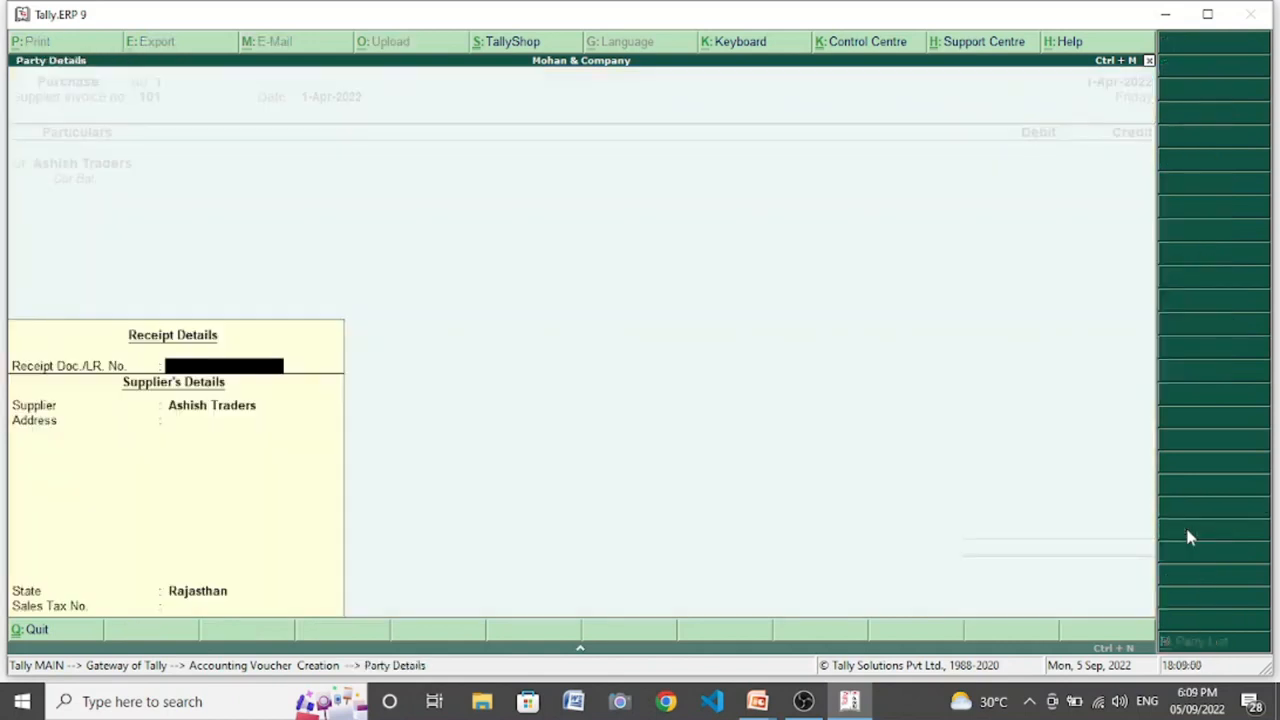
key("Return")
key("Return")
key("Return")
type("12000")
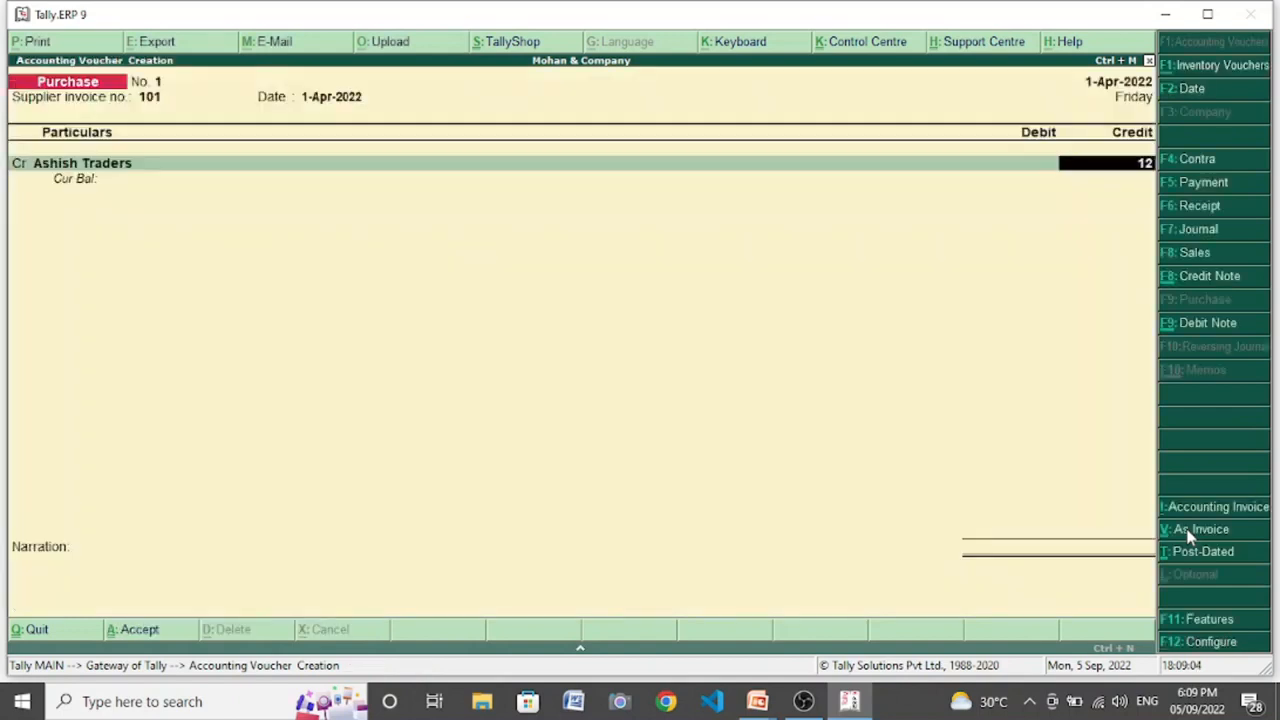
key("Return")
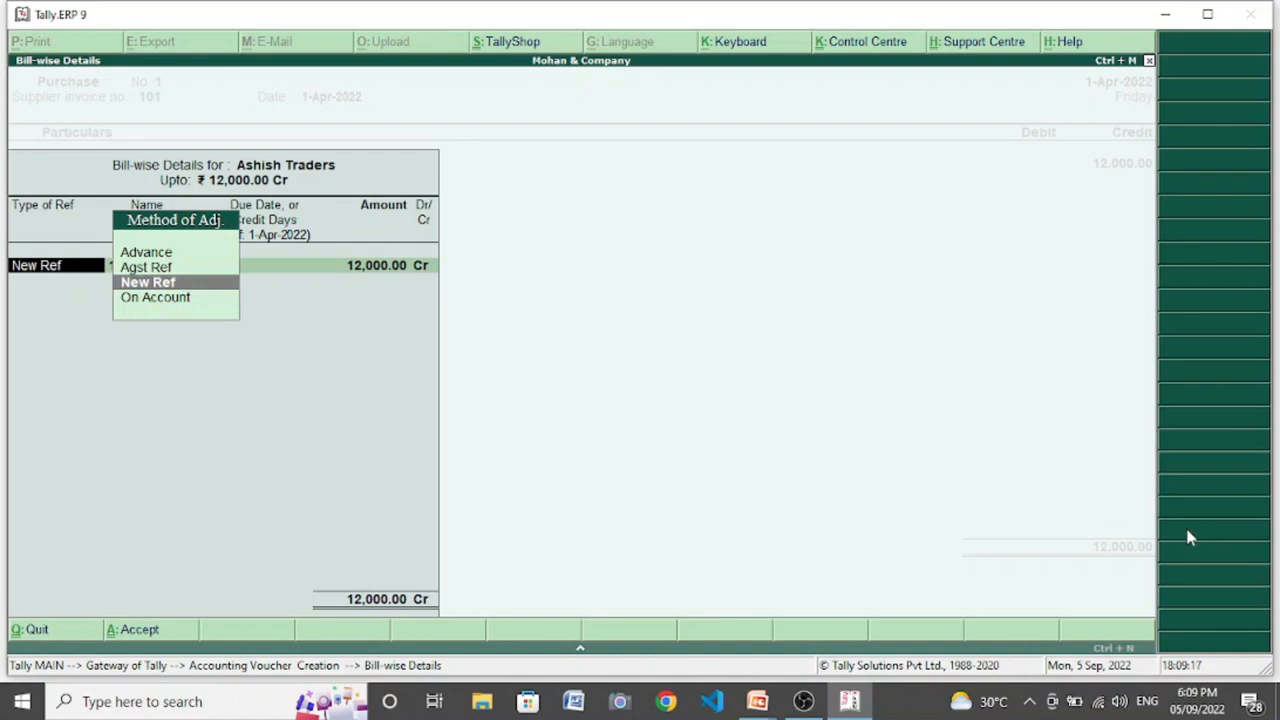
- Allocate the 12,000 credit bill-wise as New Ref 101 without a due date
key("Return")
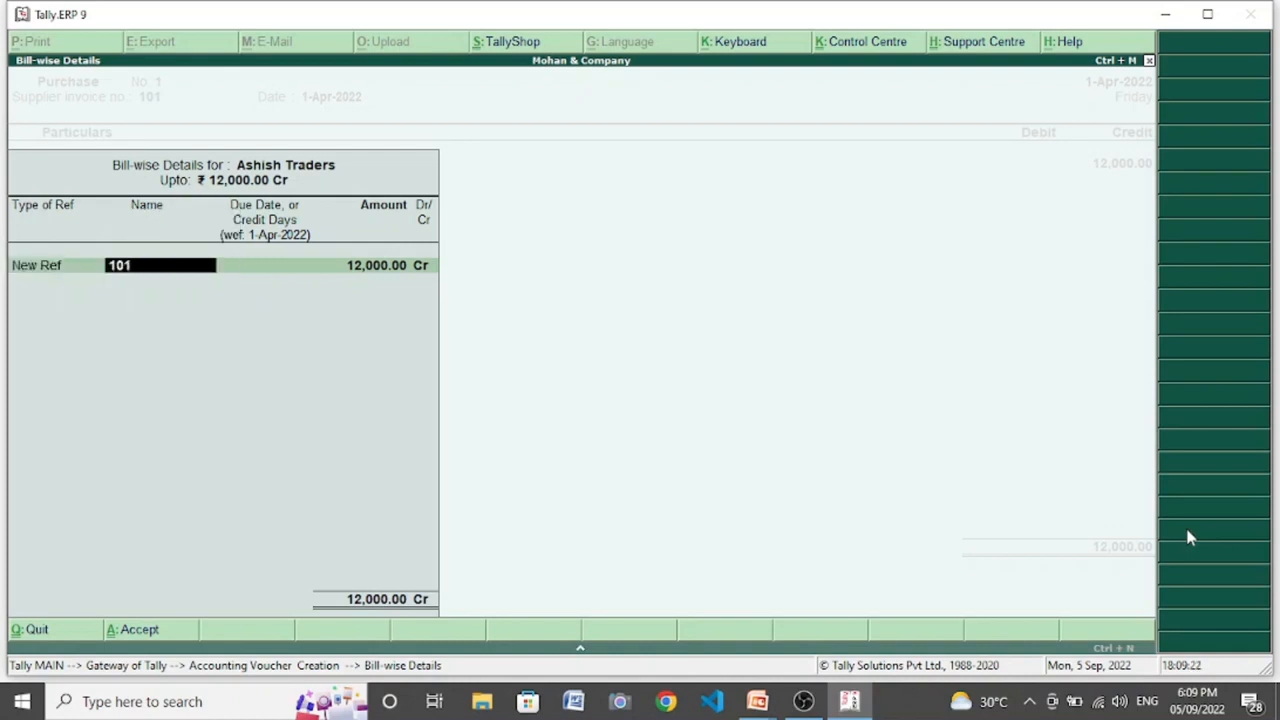
key("Return")
key("Return")
key("Return")
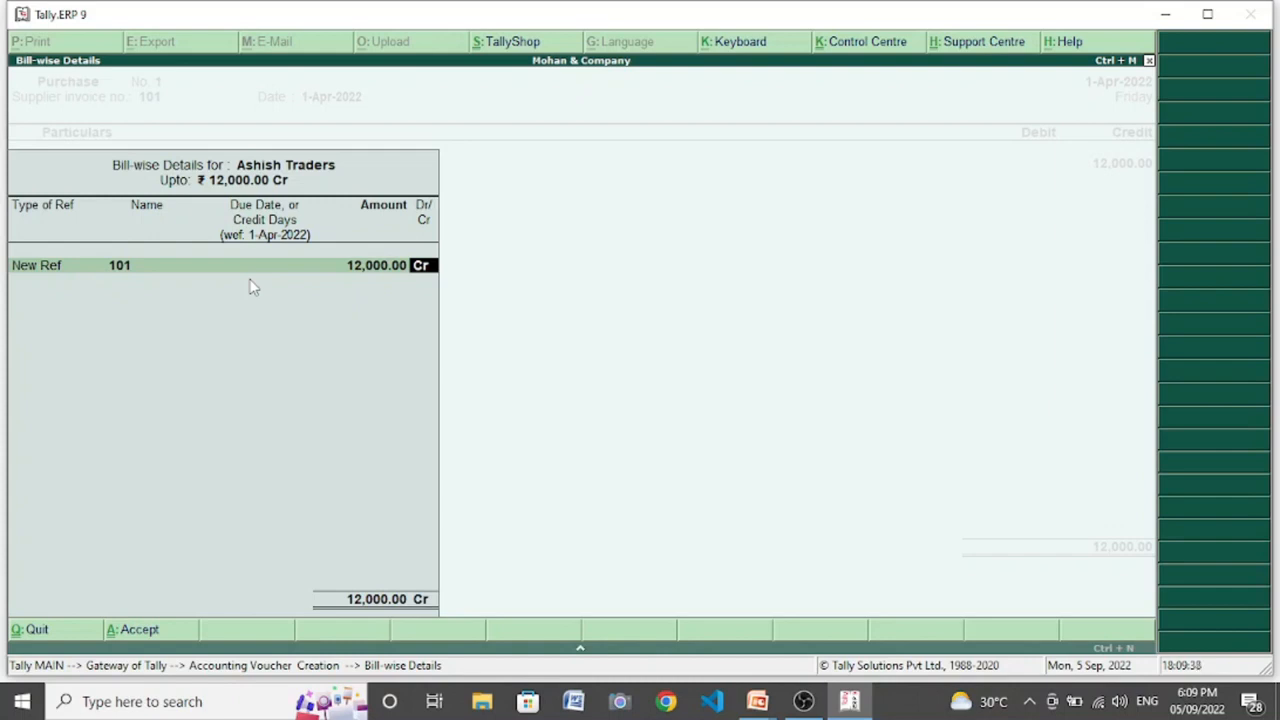
key("Return")
- Debit the Purchase Account with 12,000 without allocating any stock items, and accept the voucher without a narration
key("Return")
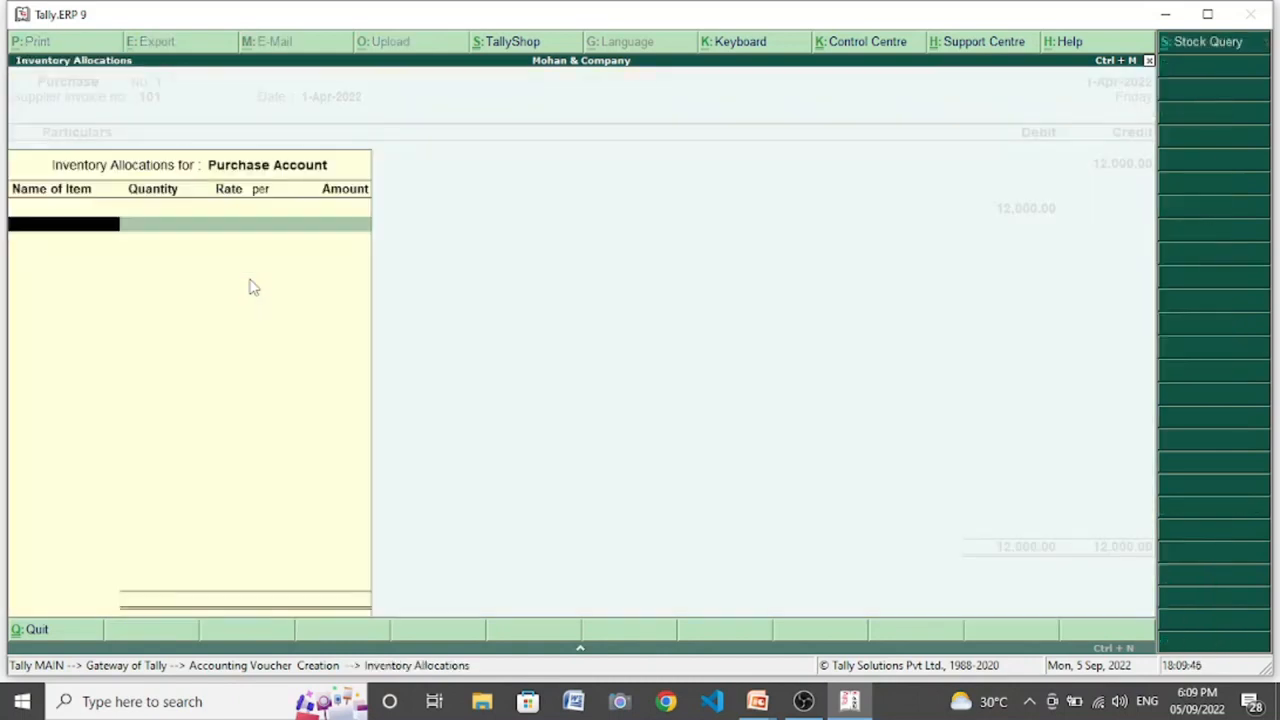
key("Return")
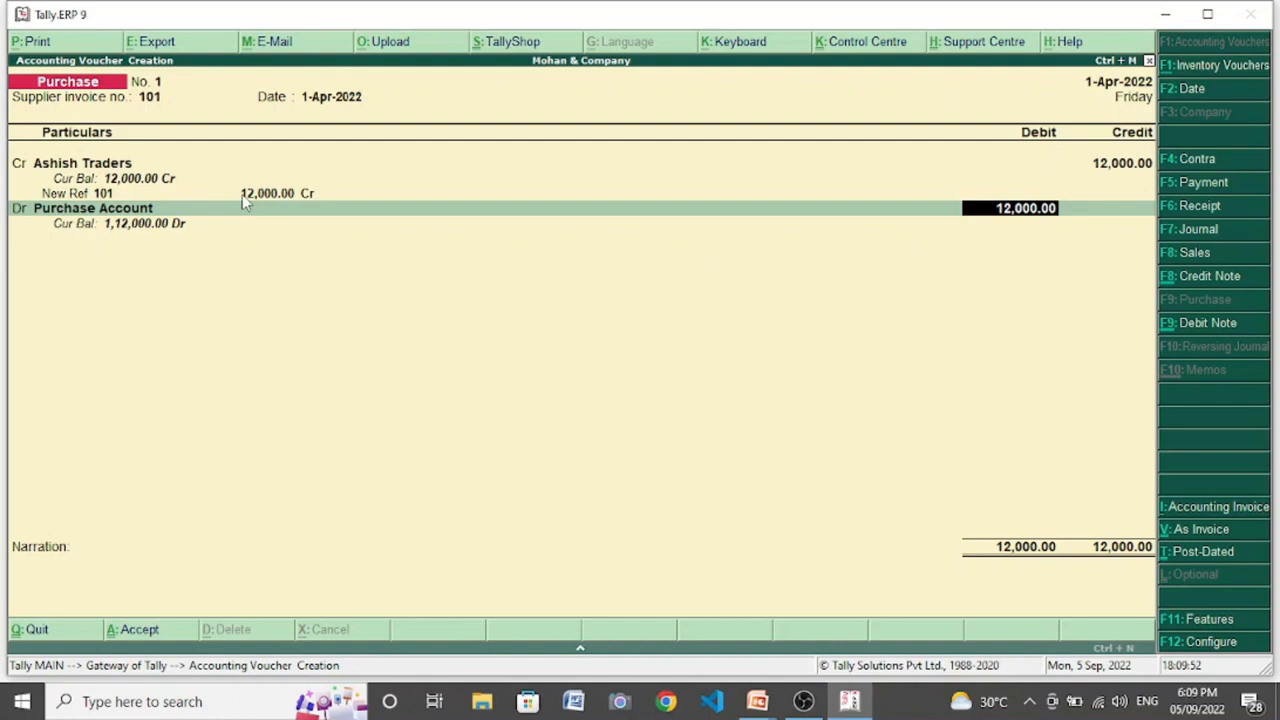
key("Return")
key("Return")
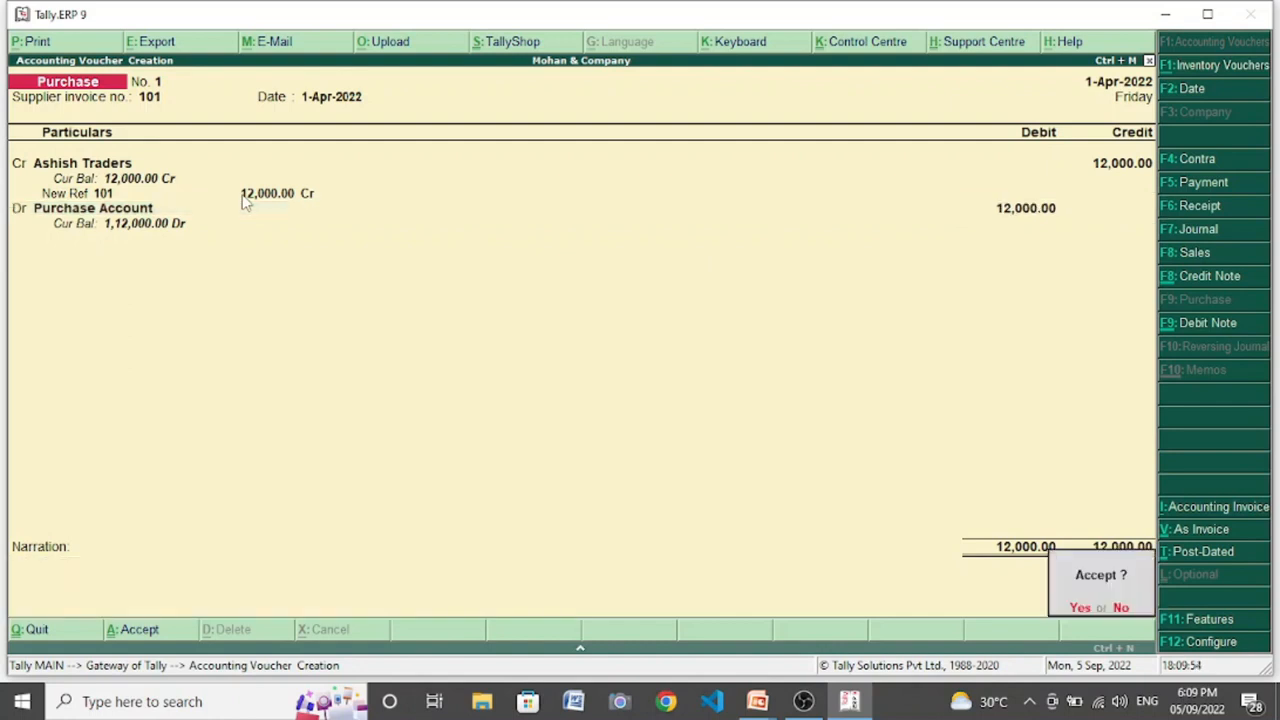
key("Return")
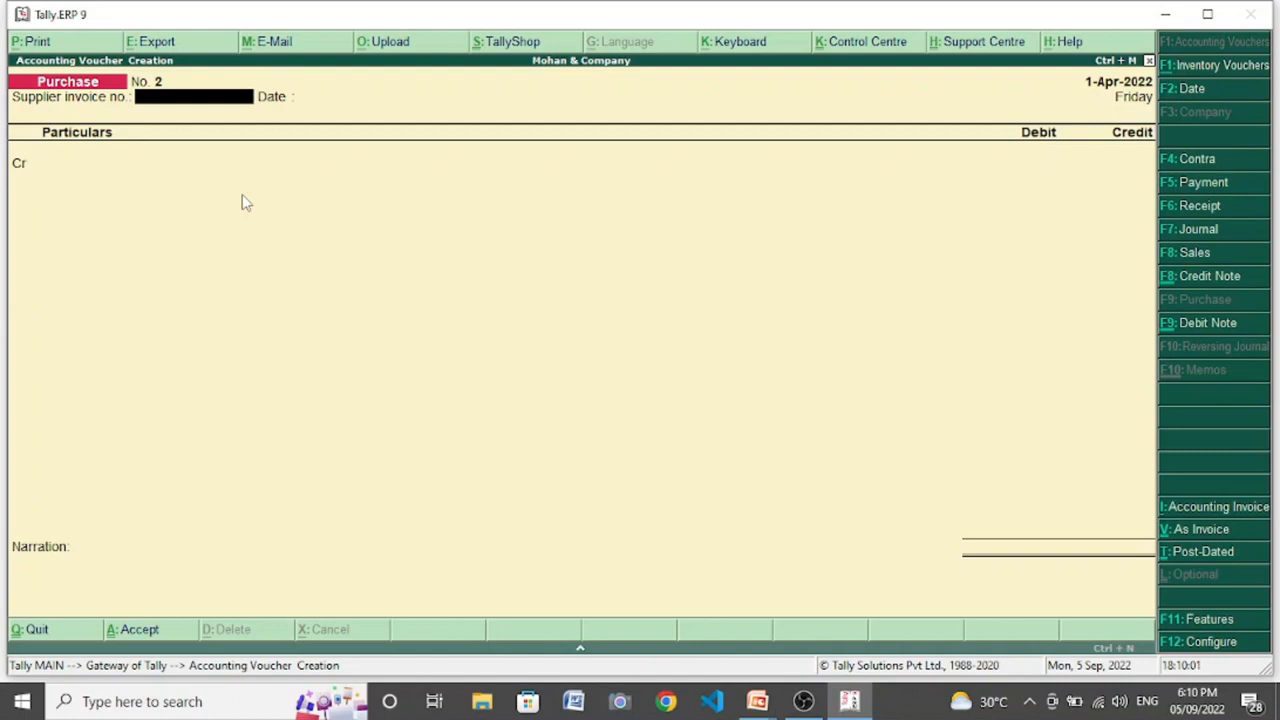
- Enter a second purchase voucher with supplier invoice number 102, crediting Ashish Traders with 5,000
type("102")
key("Return")
key("Return")
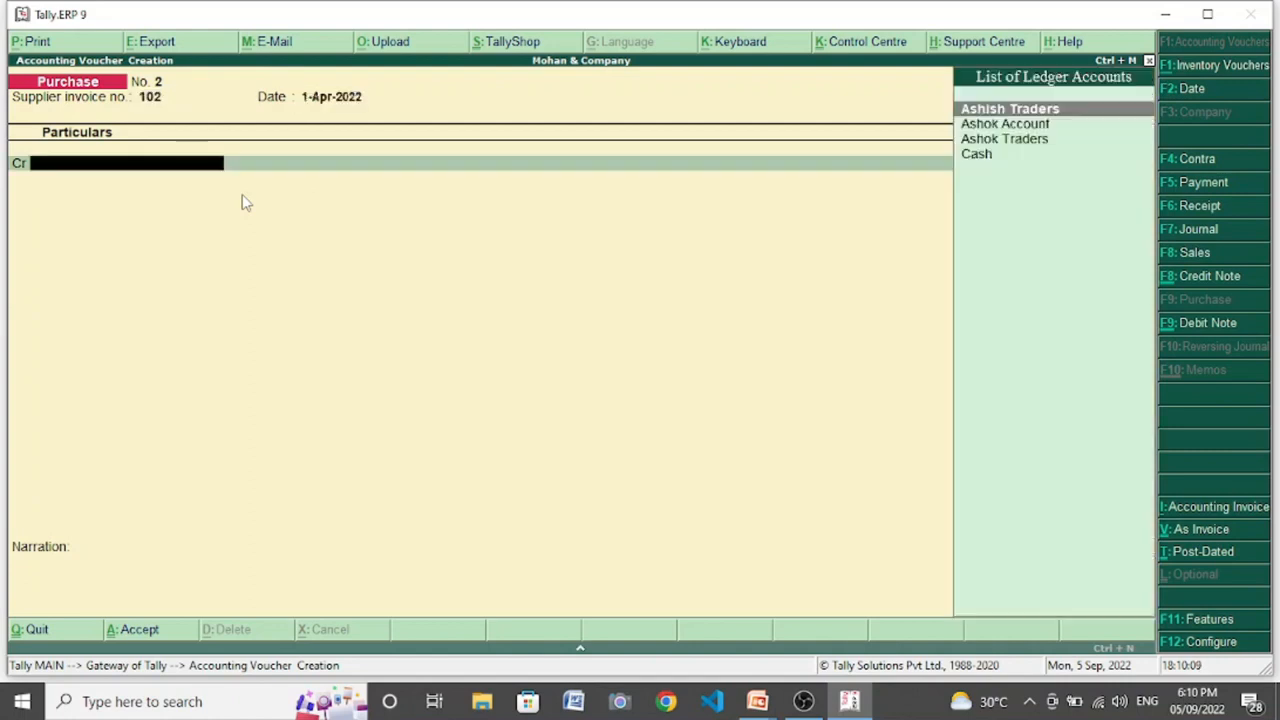
key("Return")
- Allocate the 5,000 credit to bill reference 102 and accept the second purchase voucher
key("Return")
type("5000")
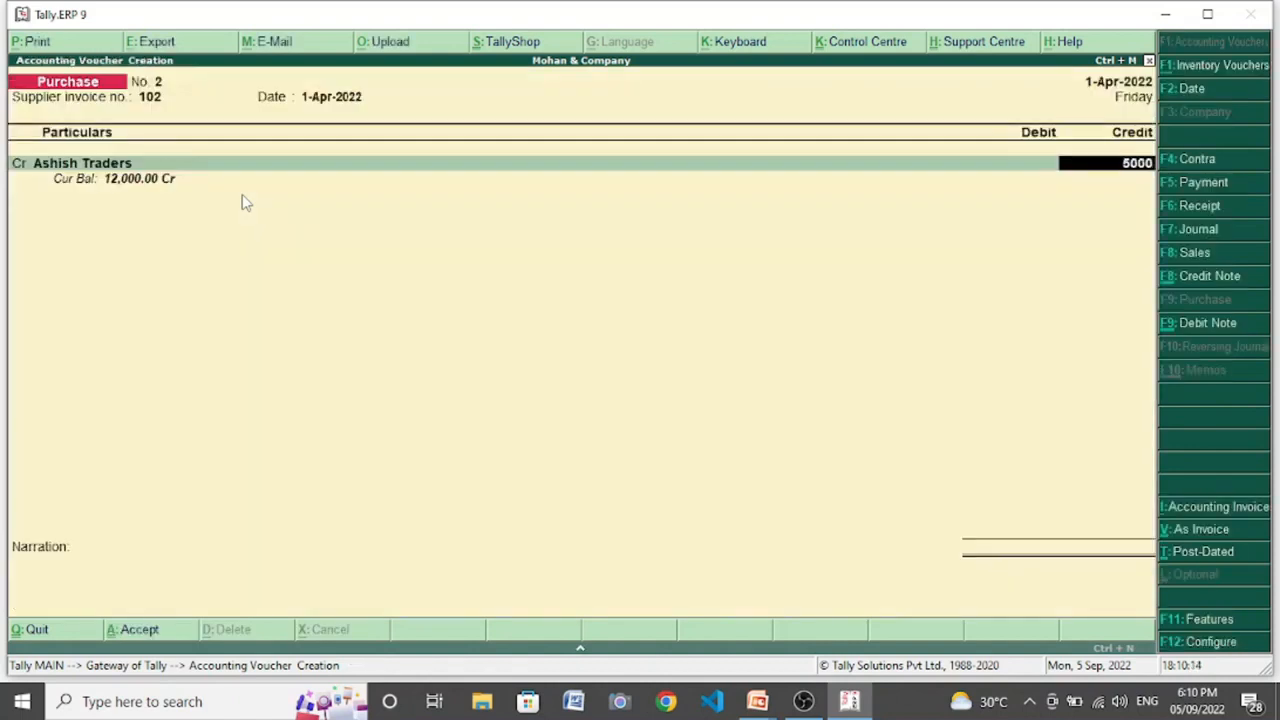
key("Return")
key("Return")
key("Return")
key("Return")
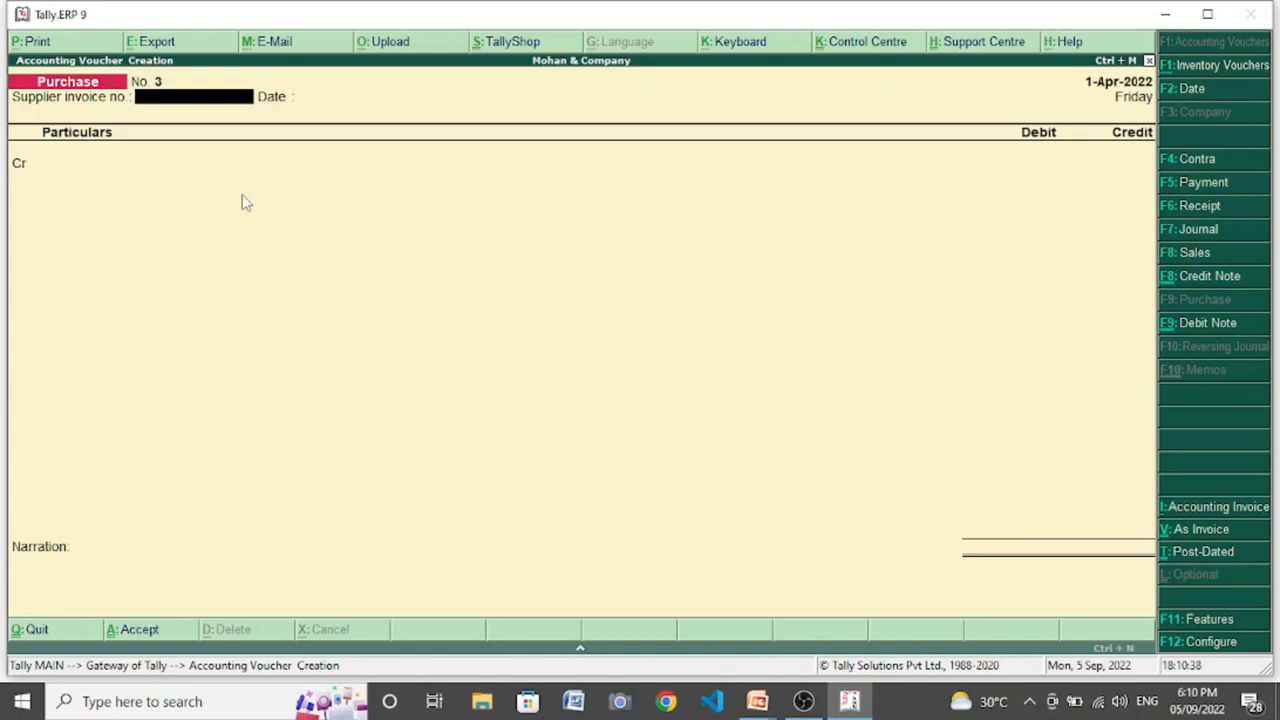
- Start a payment voucher debiting Ashish Traders with 5,000
left_click(1204, 185)
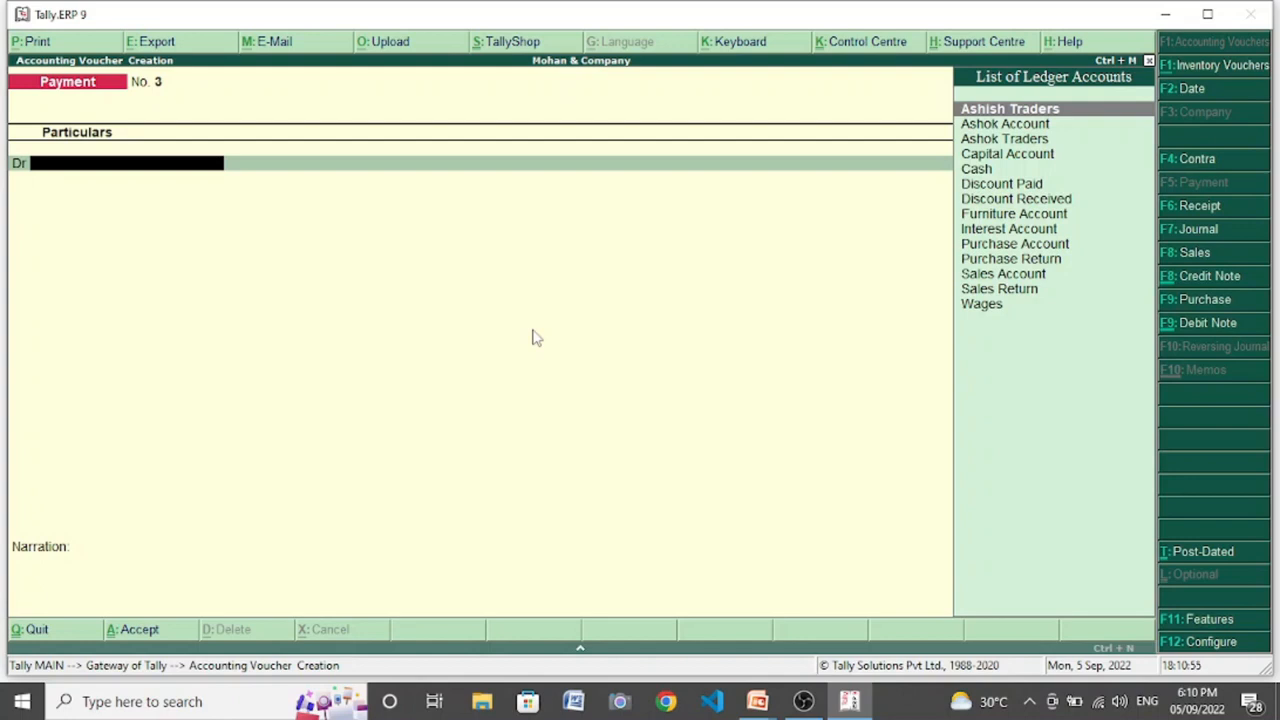
key("Return")
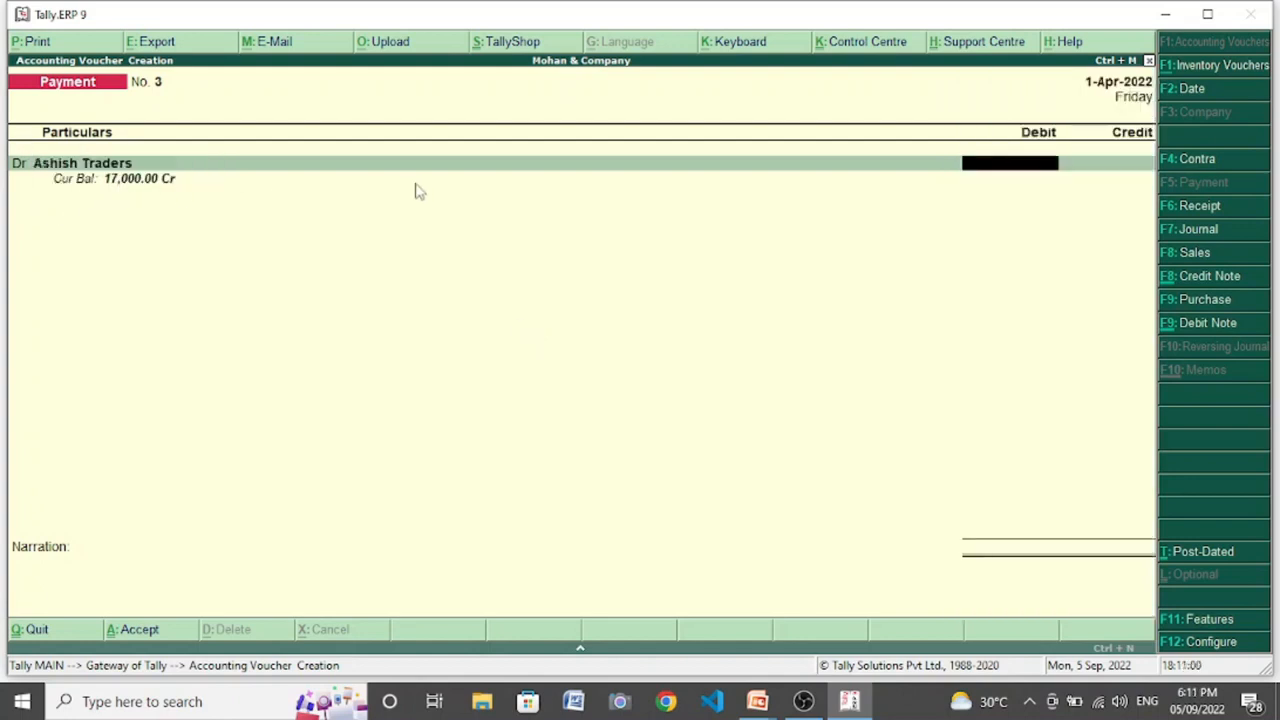
type("5000")
key("Return")
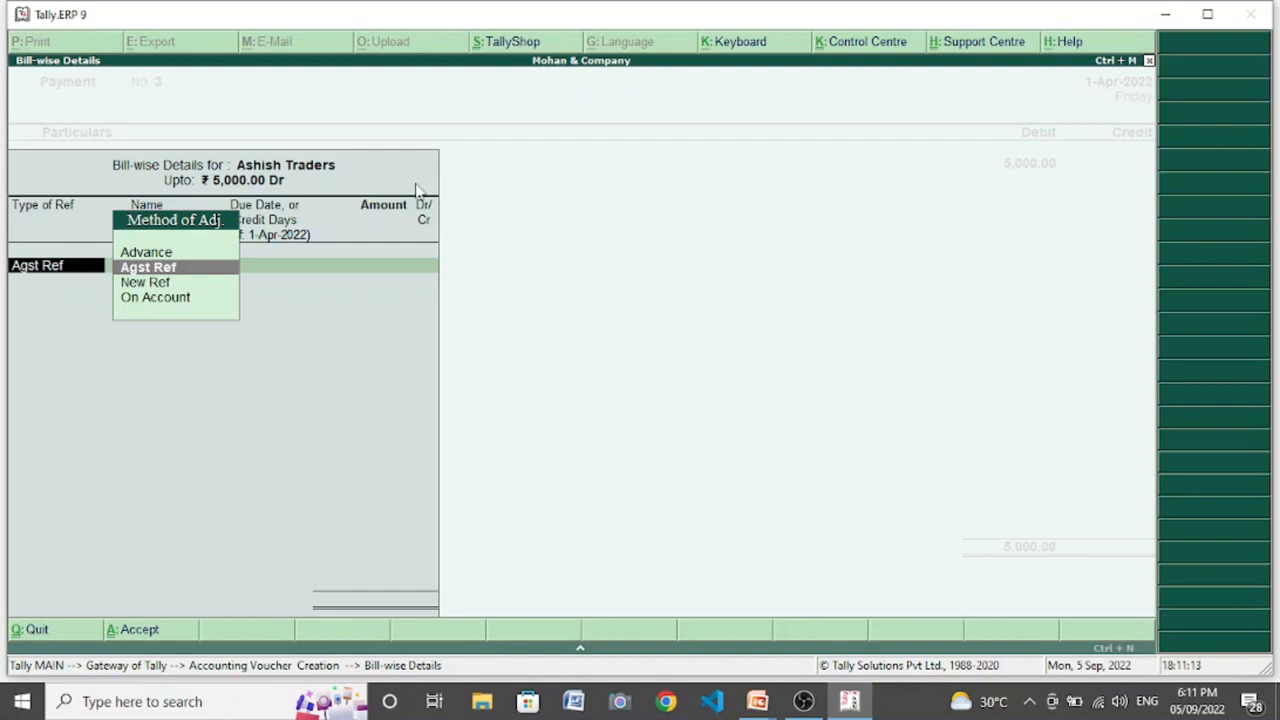
- Settle the 5,000 payment as Agst Ref against pending bill 102 and save the payment voucher
key("Return")
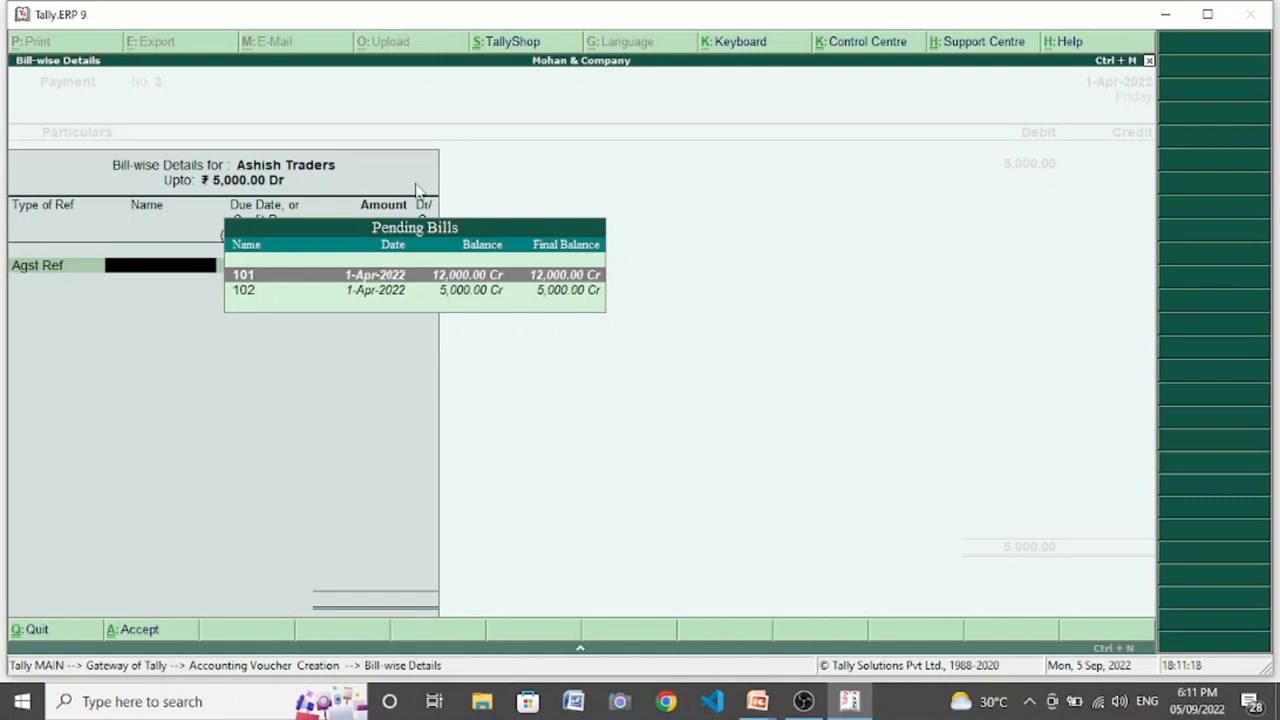
key("Down")
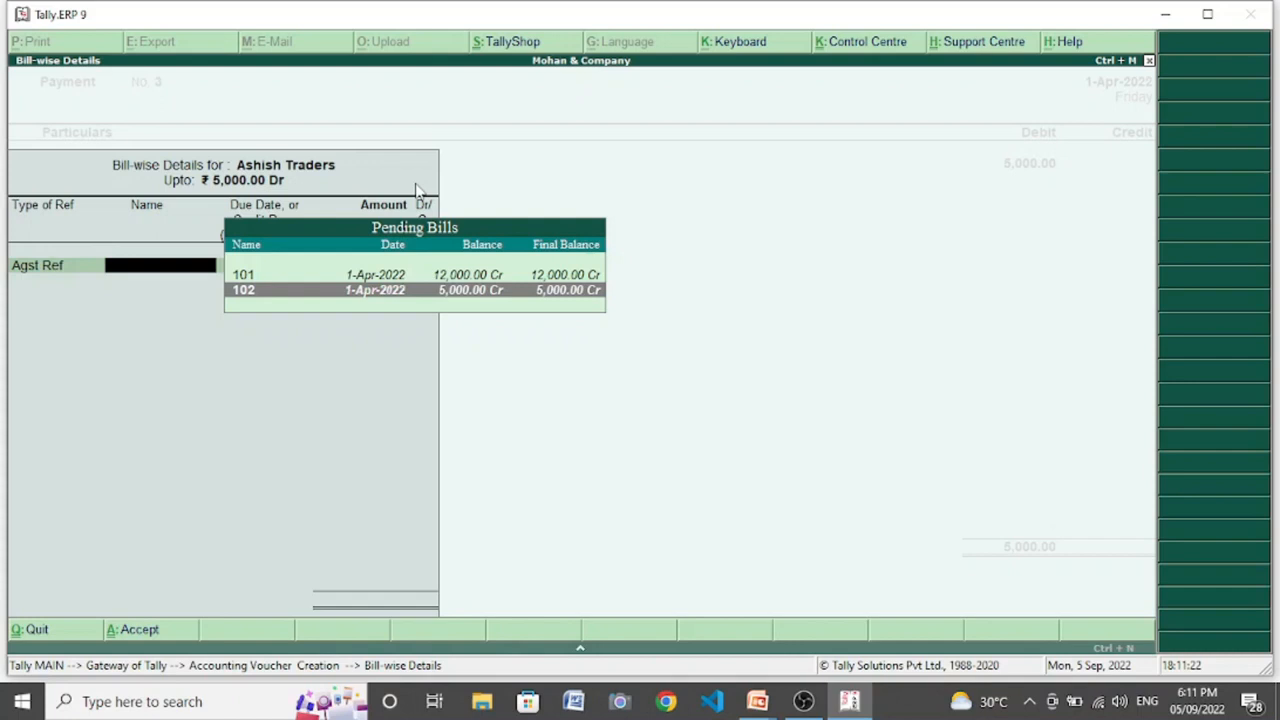
key("Return")
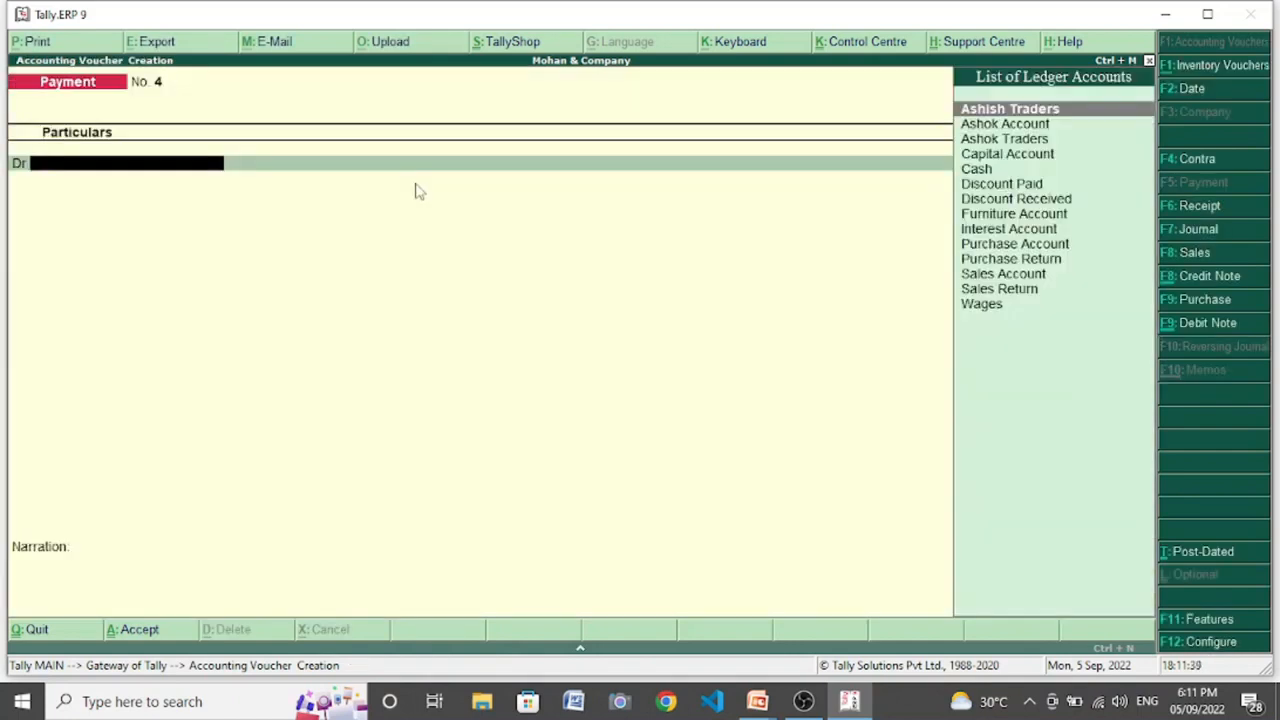
- Debit Ashish Traders with 10,000 in the new payment voucher and choose Agst Ref for its bill-wise details
key("Return")
type("10,000")
key("Return")
key("Return")
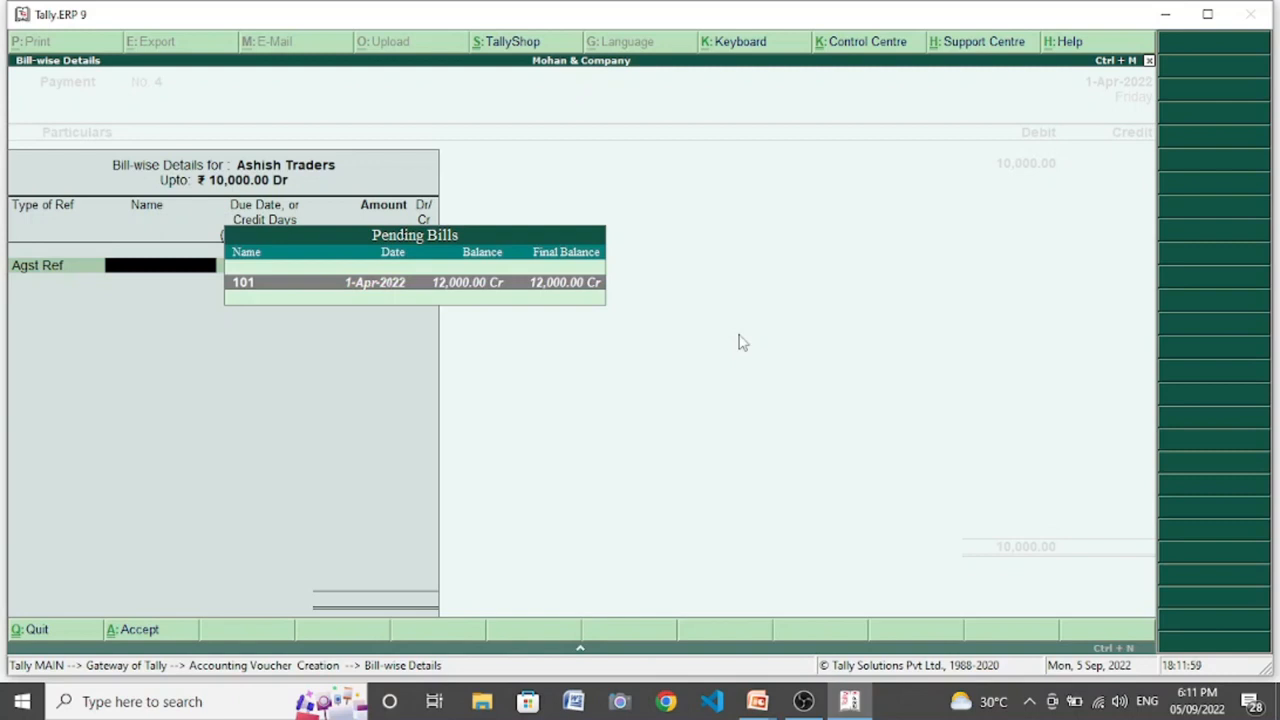
- Settle the 10,000 against pending bill 101, credit Cash, and save the payment voucher without a narration
key("Return")
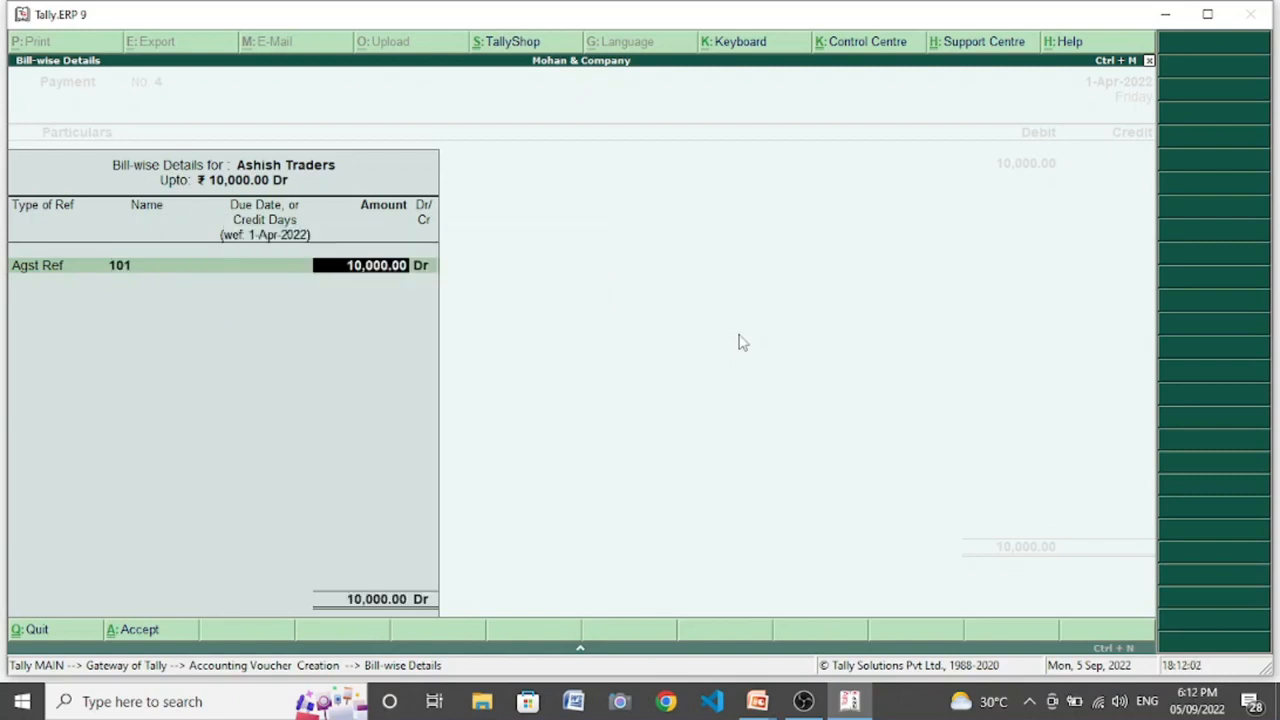
key("Return")
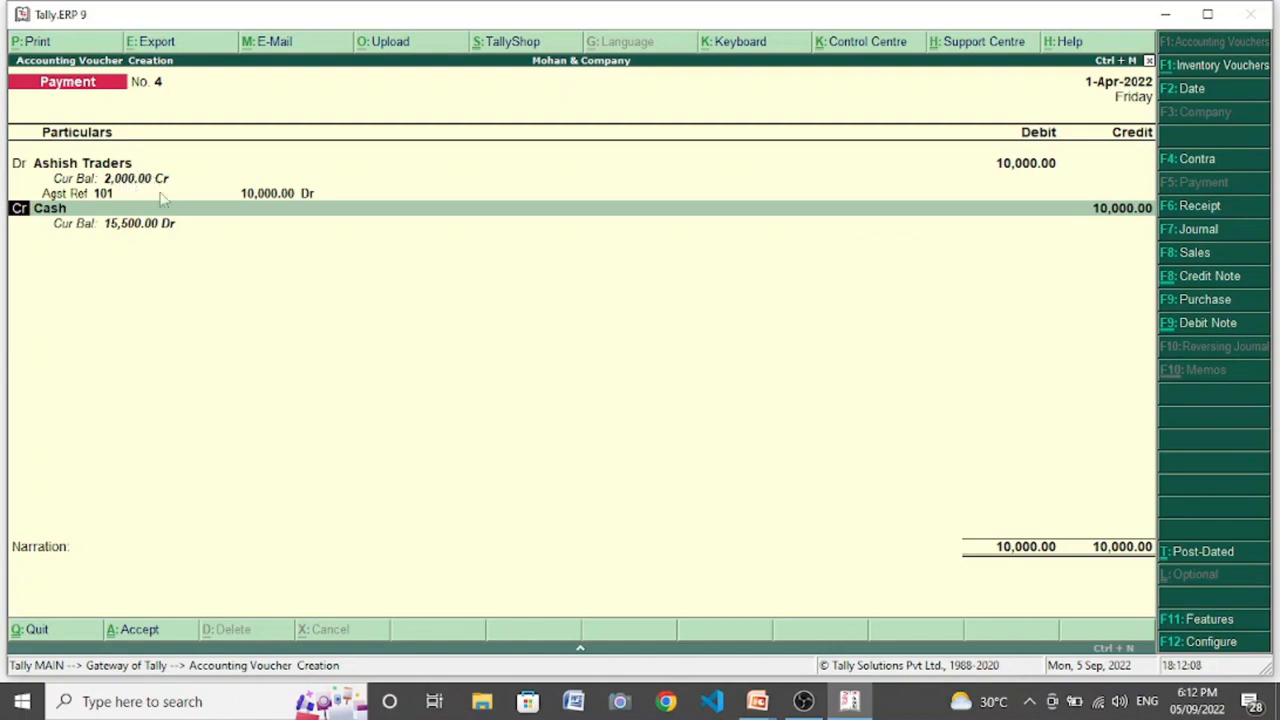
key("Return")
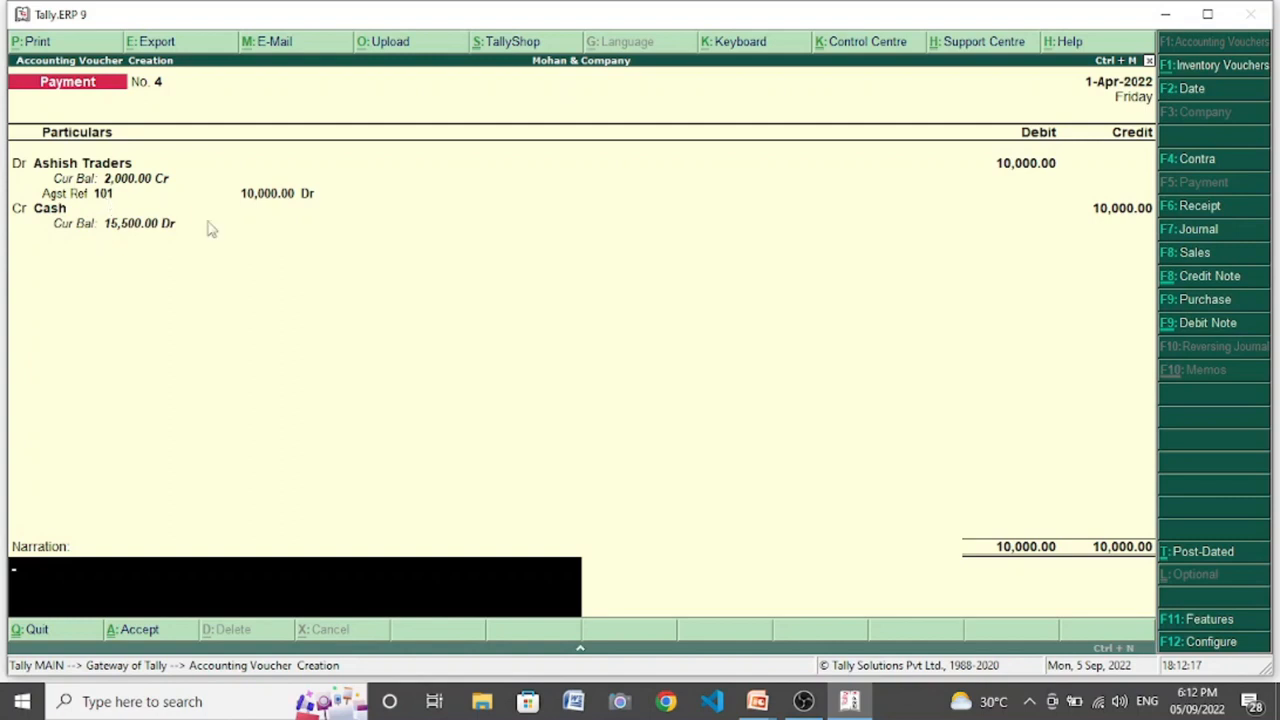
key("Return")
key("Return")
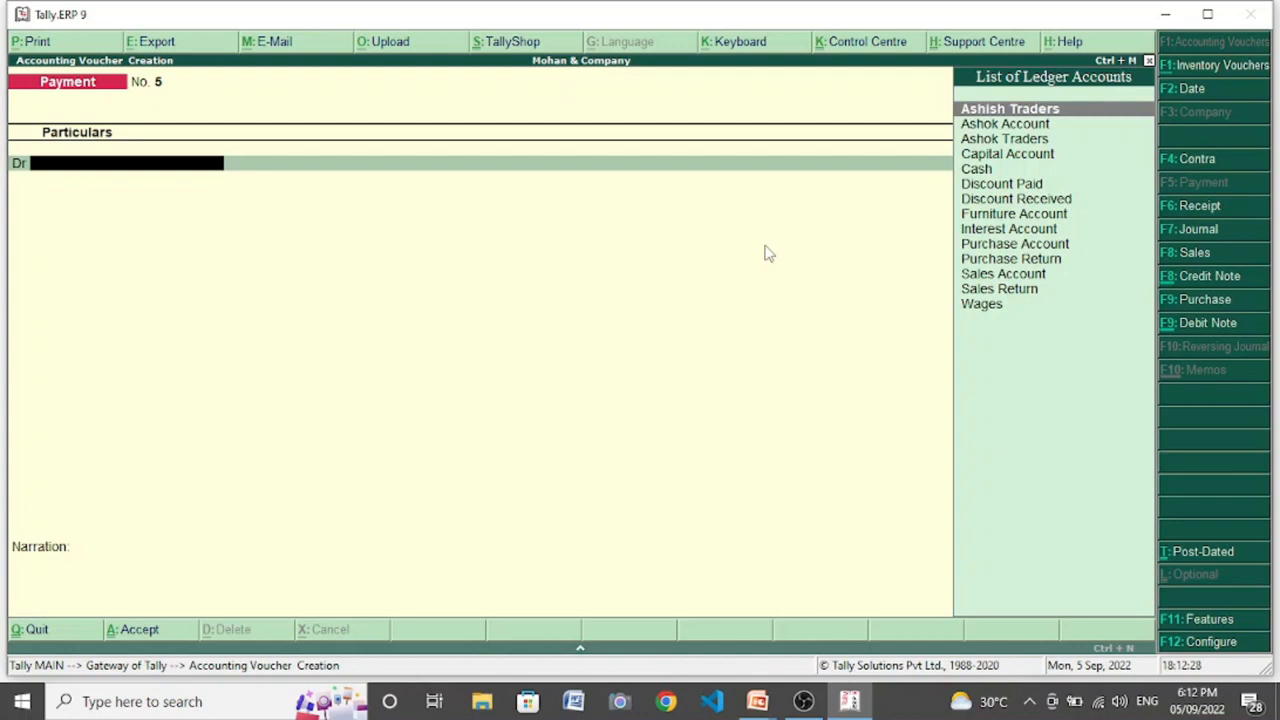
- Debit Ashish Traders with 5,000 in another payment voucher, using Agst Ref for the first bill allocation
key("Return")
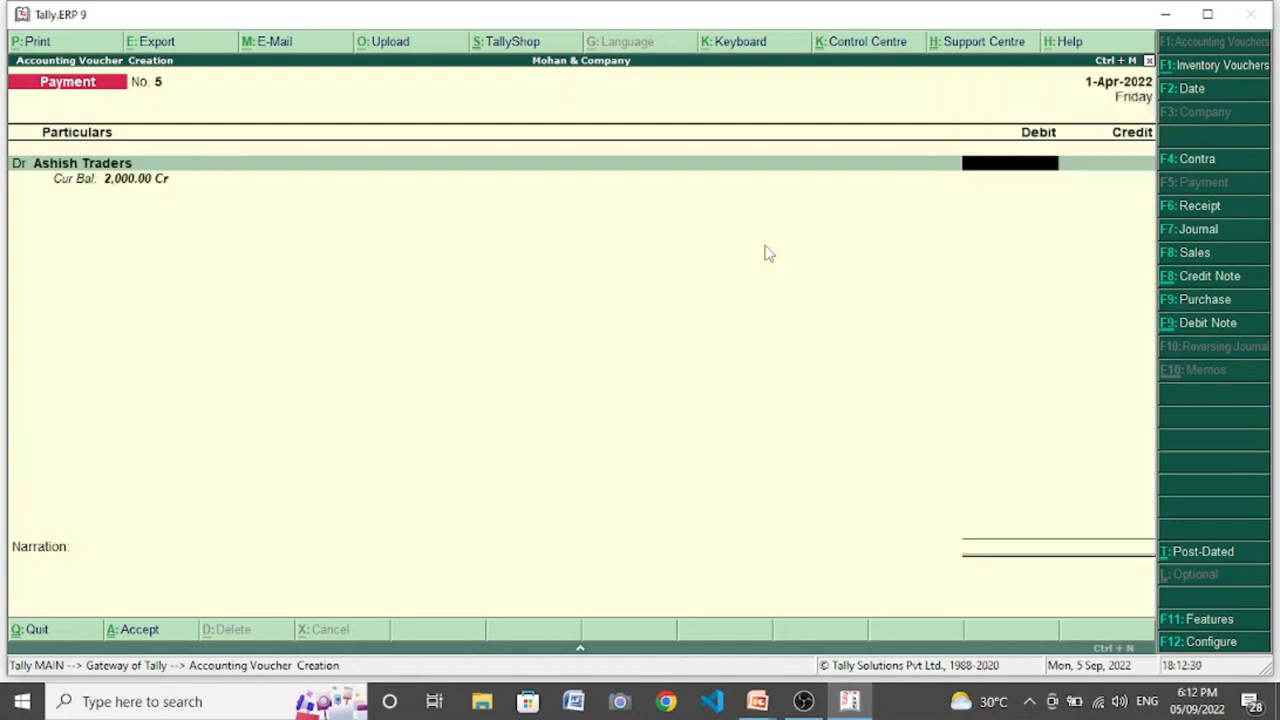
type("5000")
key("Return")
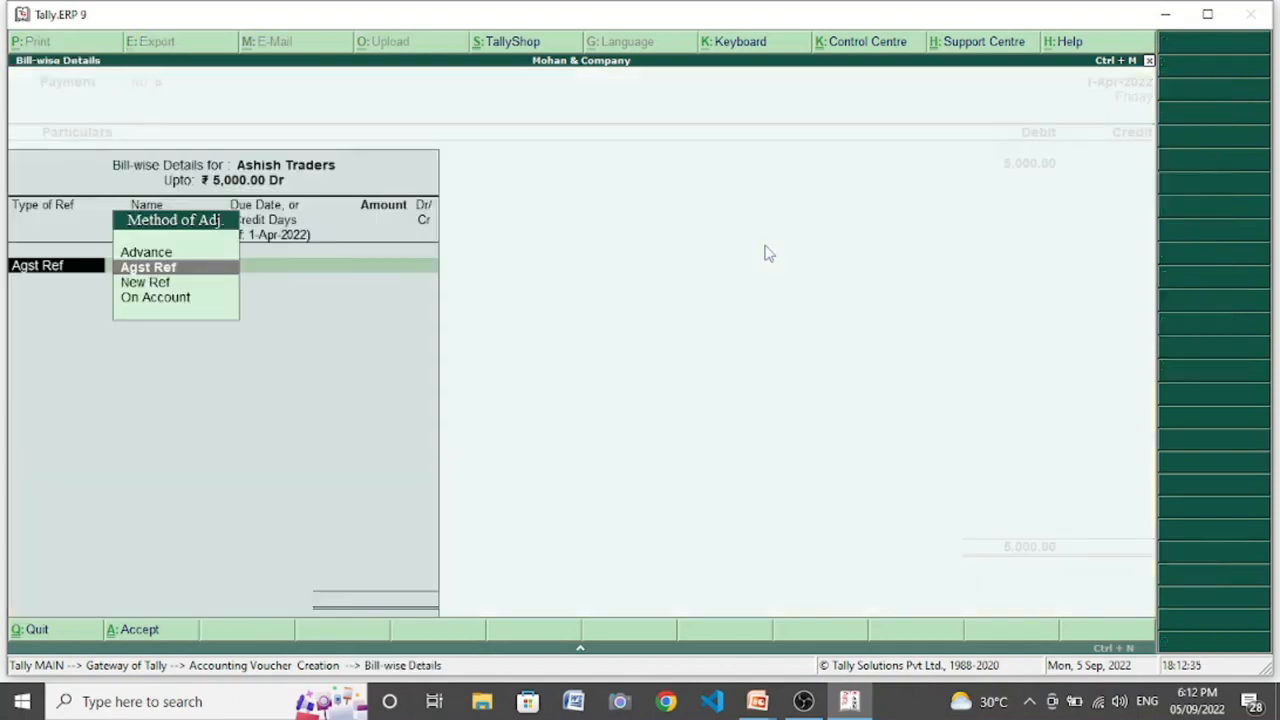
key("Return")
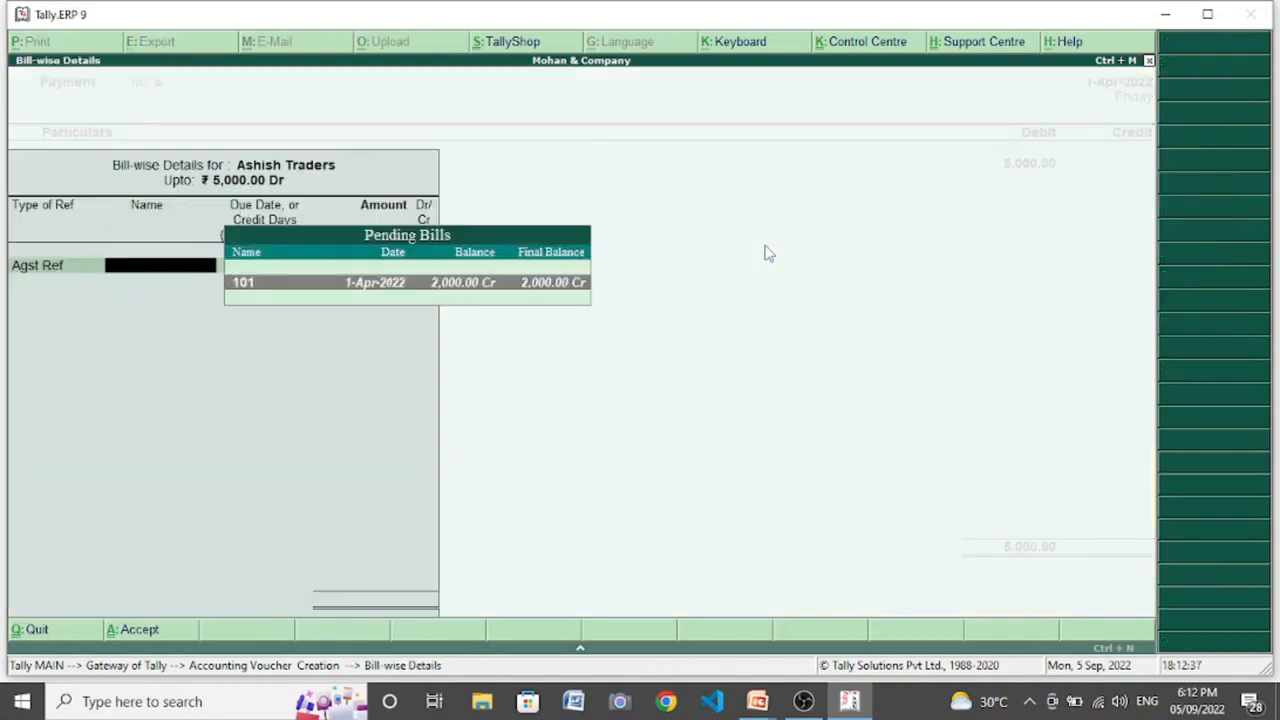
- Allocate 2,000 of the payment against bill 101 and the remainder as Advance, and save the voucher
key("Return")
key("Return")
key("Return")
key("Up")
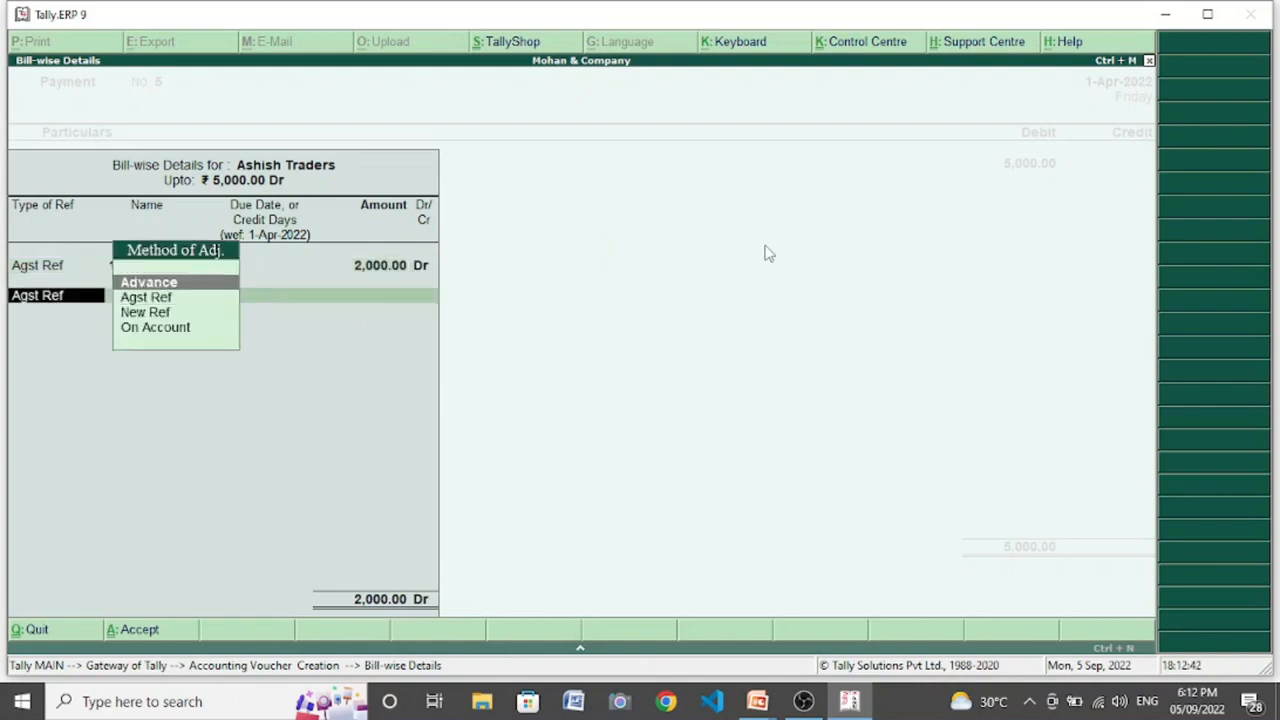
key("Return")
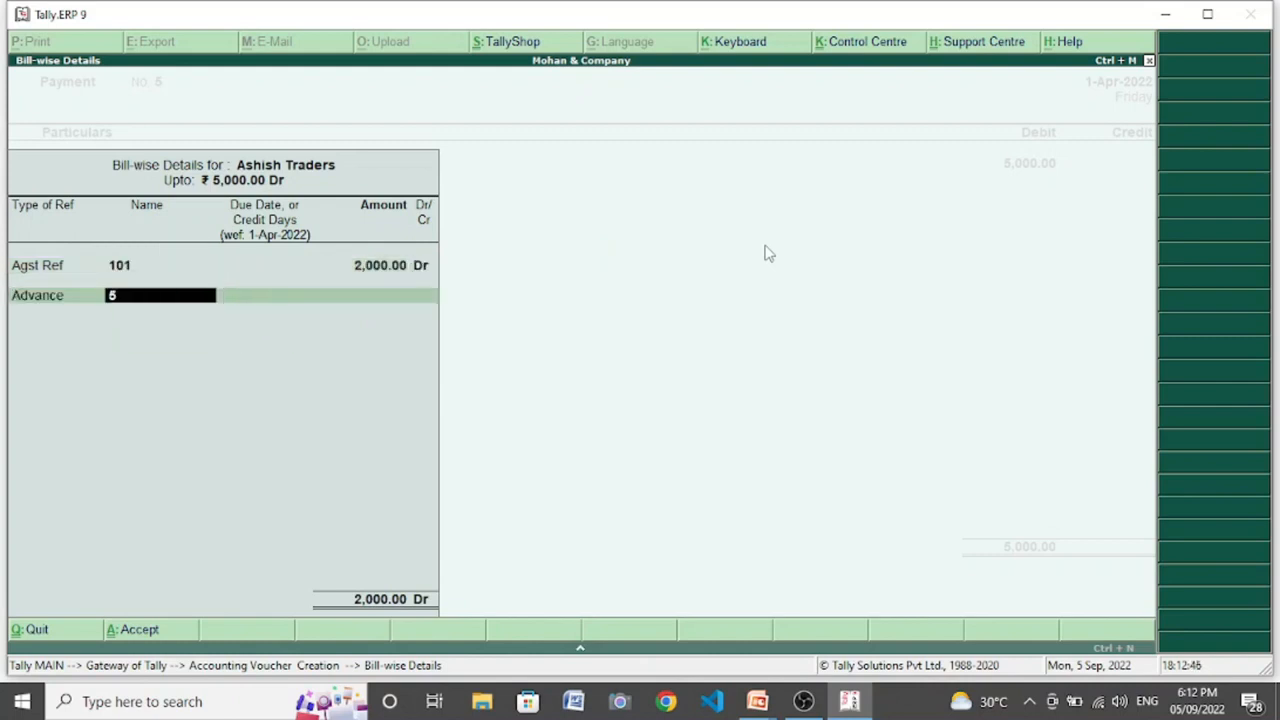
key("Return")
key("BackSpace")
type("34")
key("Return")
key("Return")
key("Return")
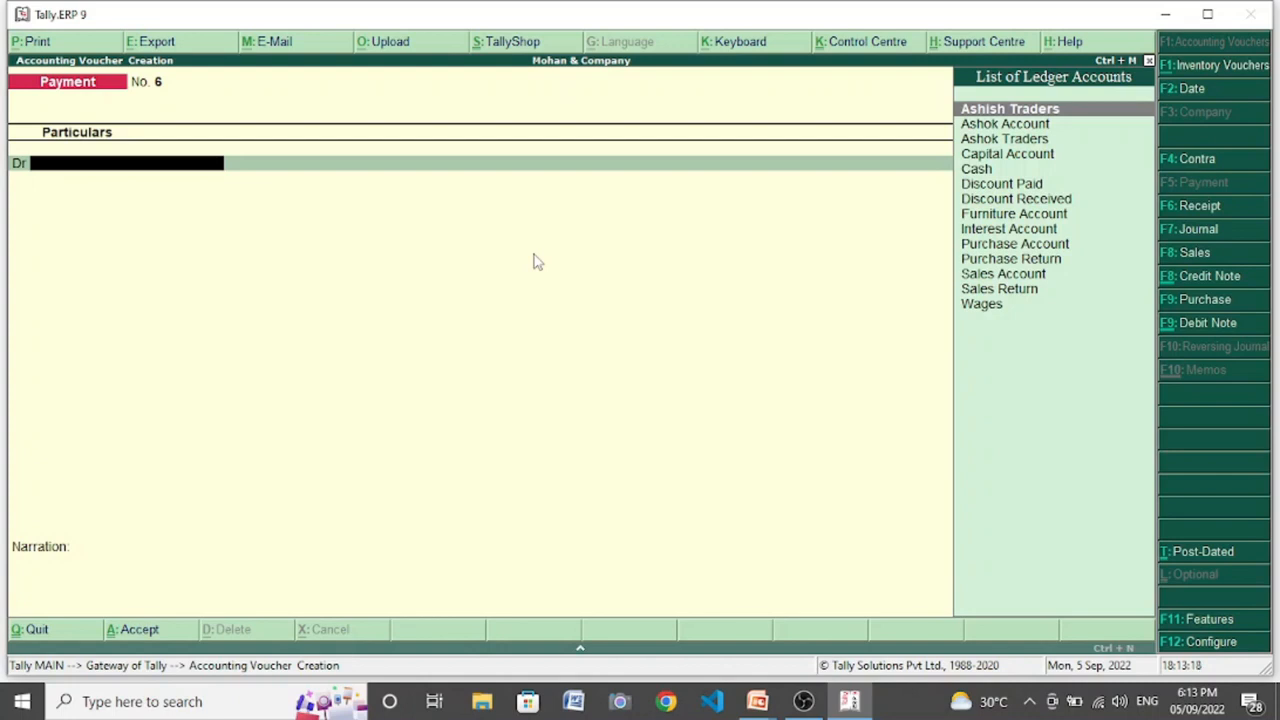
- Start a sales voucher in voucher mode rather than invoice mode and enter reference number 501
left_click(1190, 256)
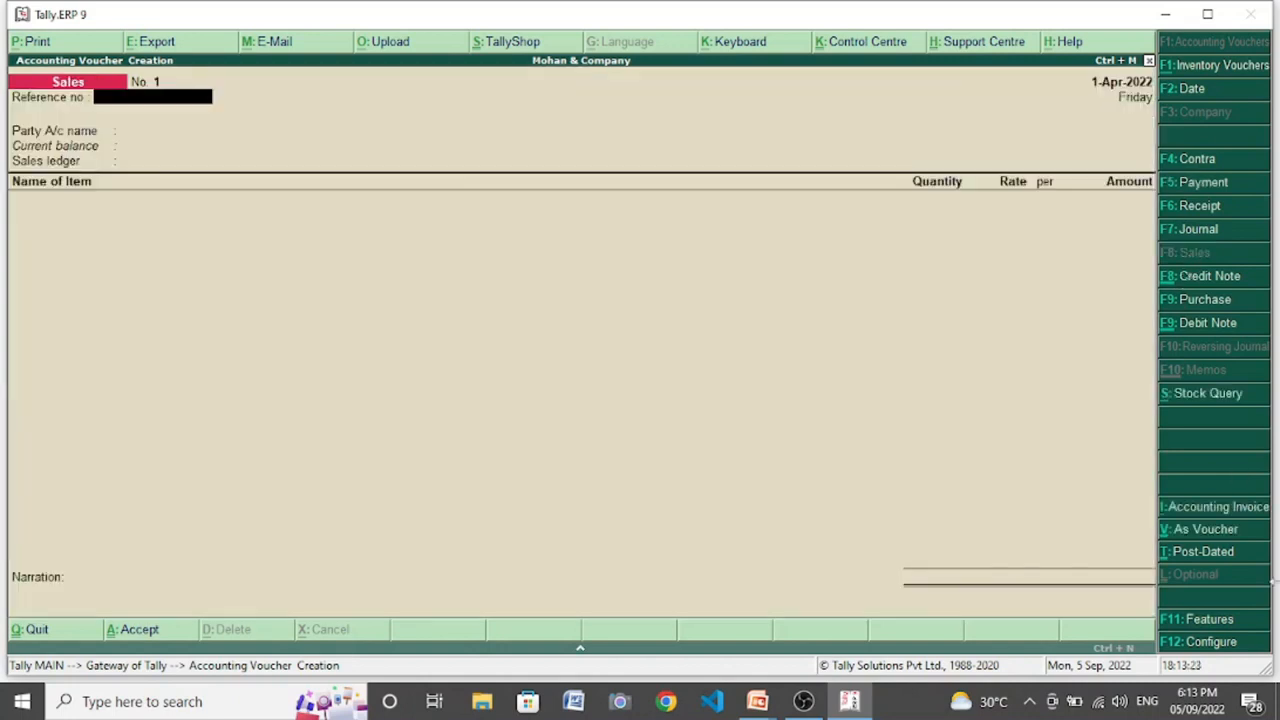
left_click(1198, 535)
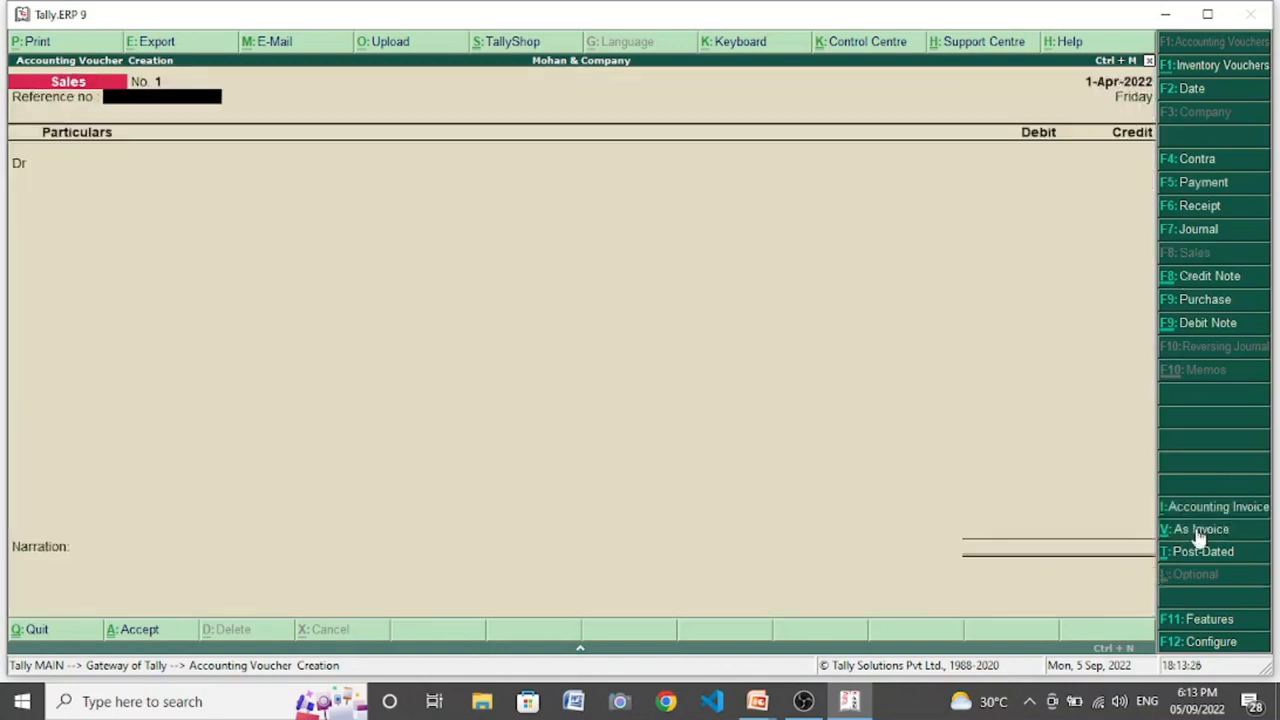
type("501")
key("Return")
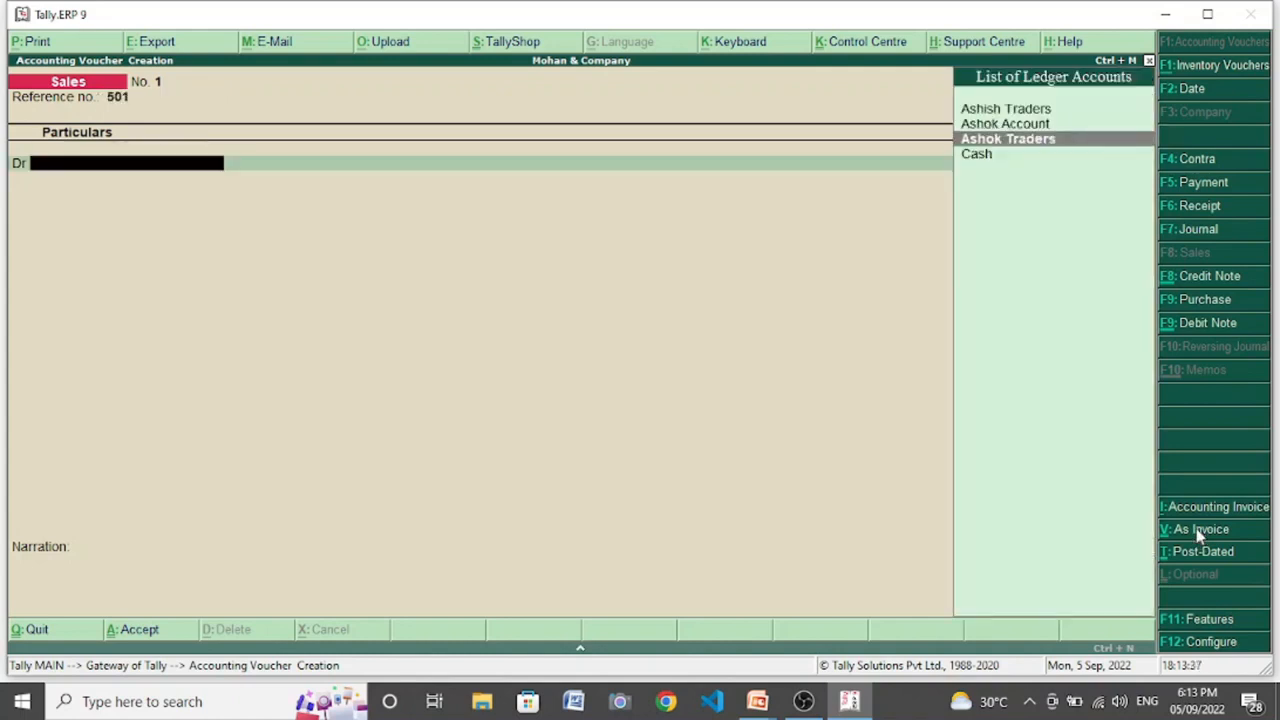
- Debit Ashok Traders with 15,000 in the sales voucher
key("Return")
key("Return")
key("Return")
key("Return")
key("Return")
key("Return")
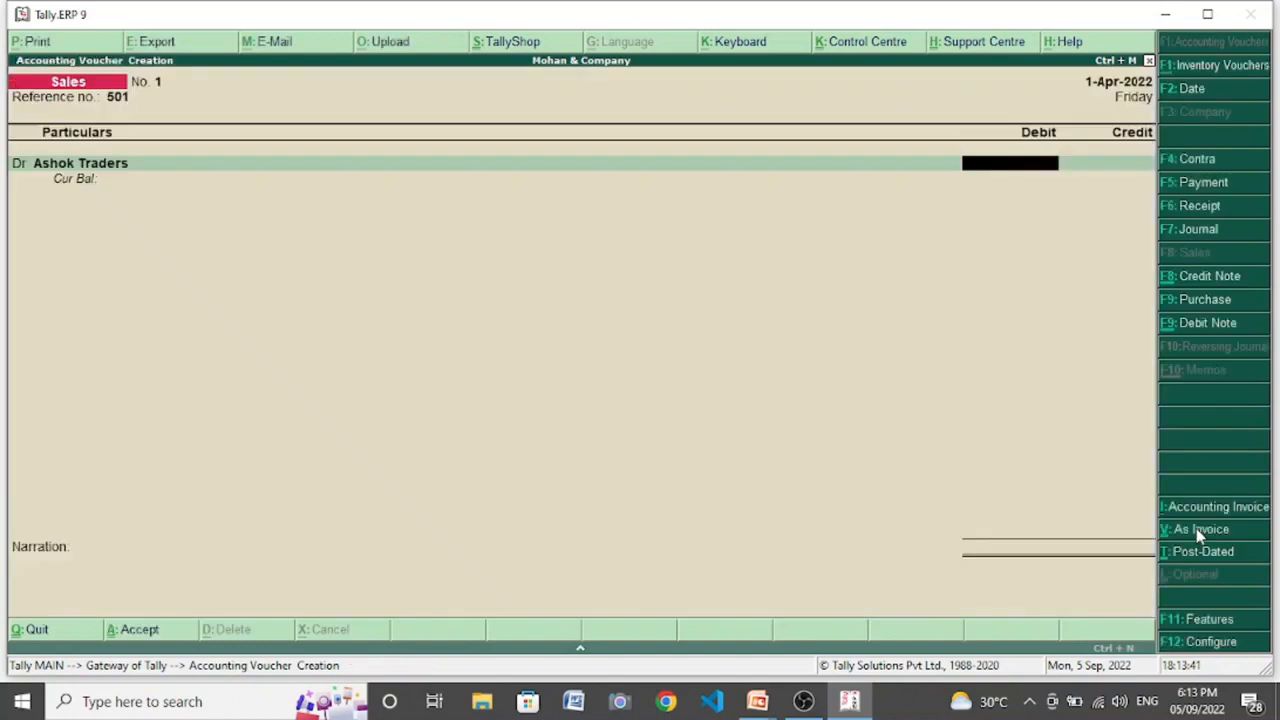
type("15000")
key("Return")
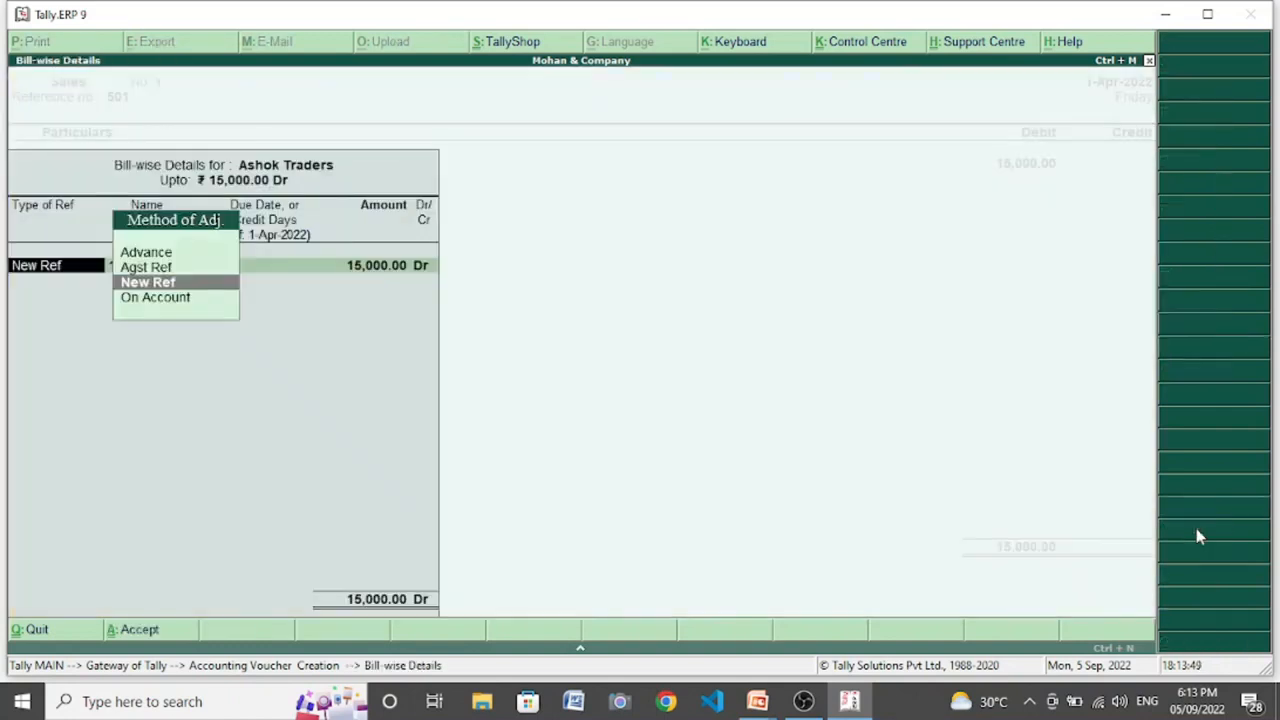
- Record the 15,000 sale as New Ref 1 with no due date and save the sales voucher
key("Return")
key("Return")
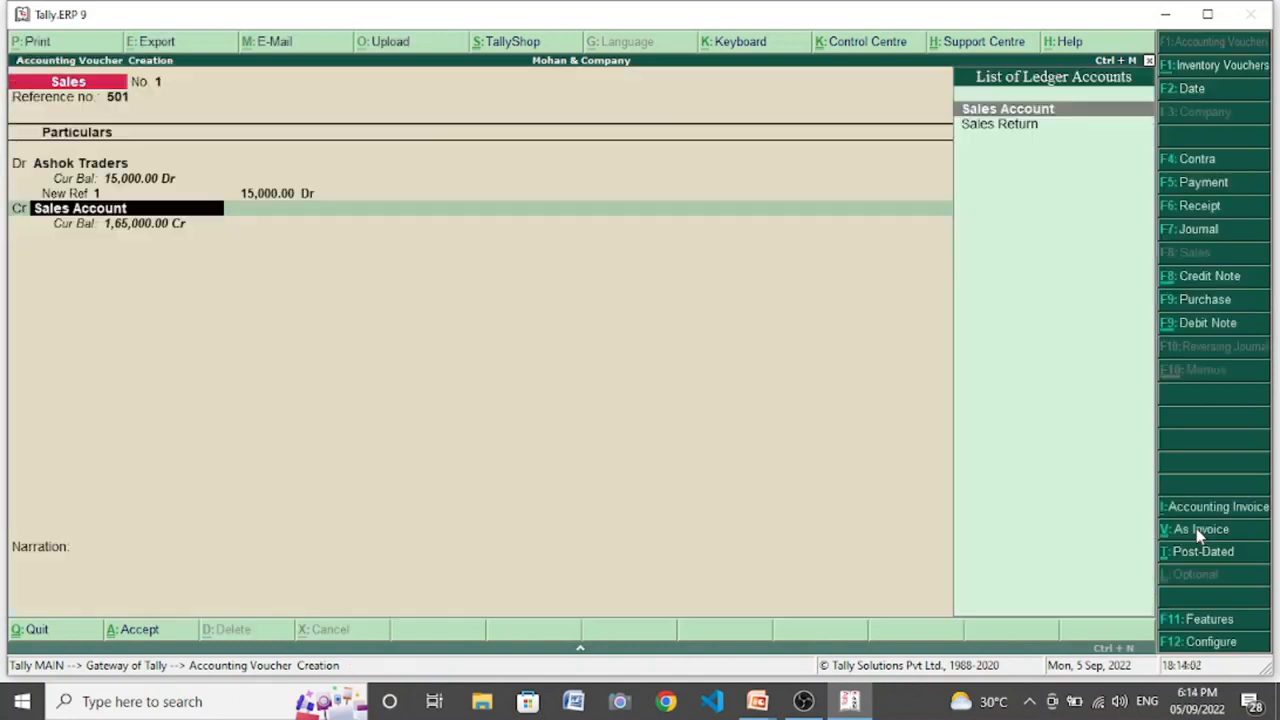
- Enter a second sales voucher without a reference number, debiting Ashok Traders with 10,000
key("Return")
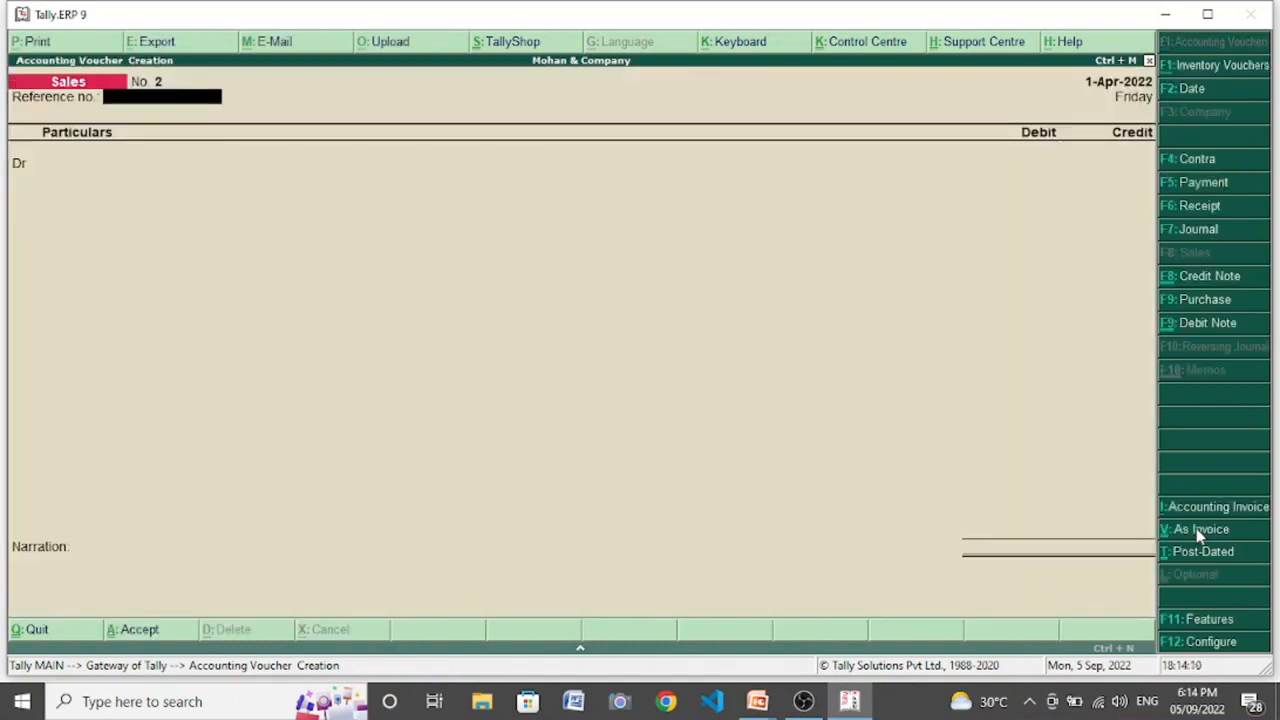
key("Return")
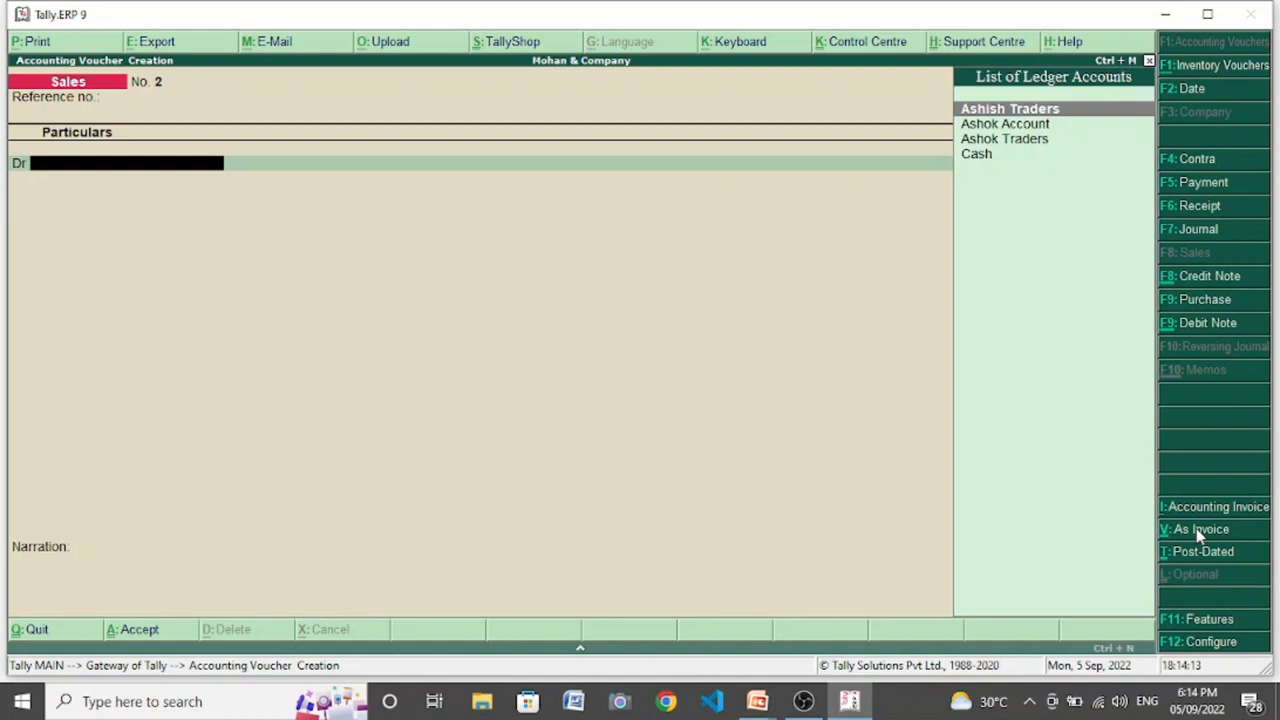
key("Down")
key("Down")
key("Return")
type("10000")
key("Return")
key("Return")
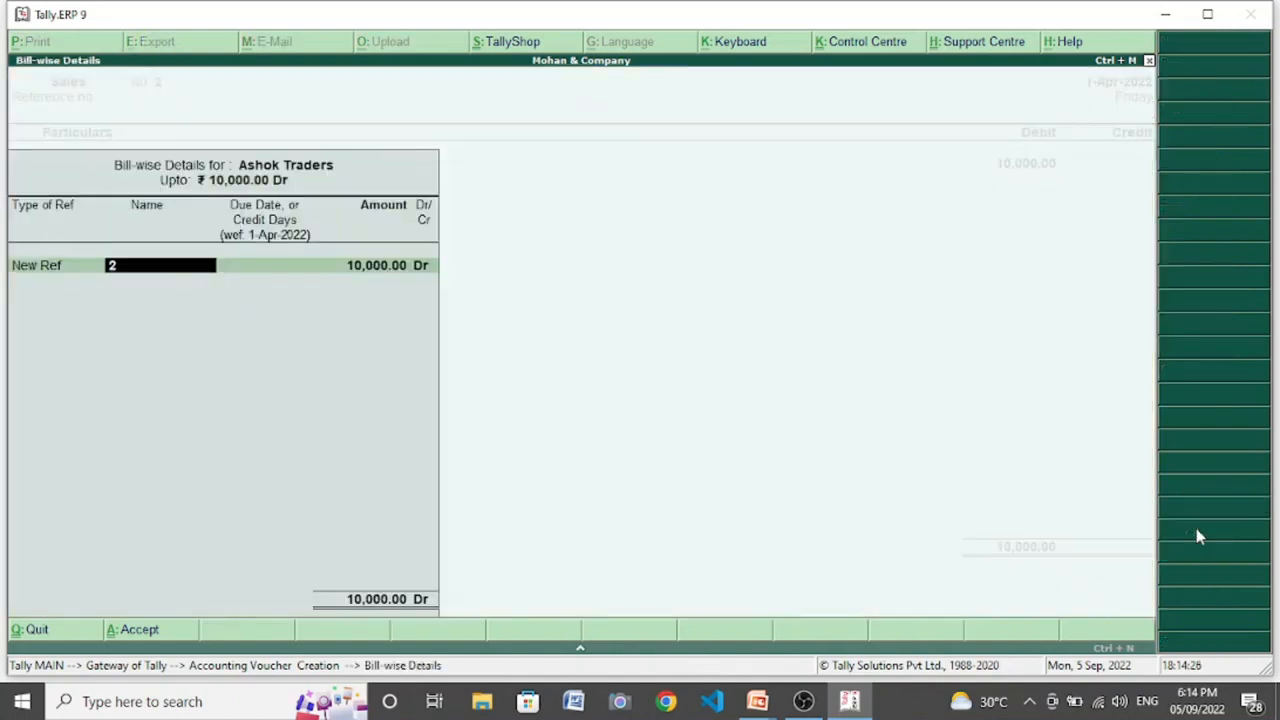
- Record the 10,000 sale as a New Ref named 502 and save the second sales voucher
key("Return")
key("Return")
key("Return")
key("Return")
key("Return")
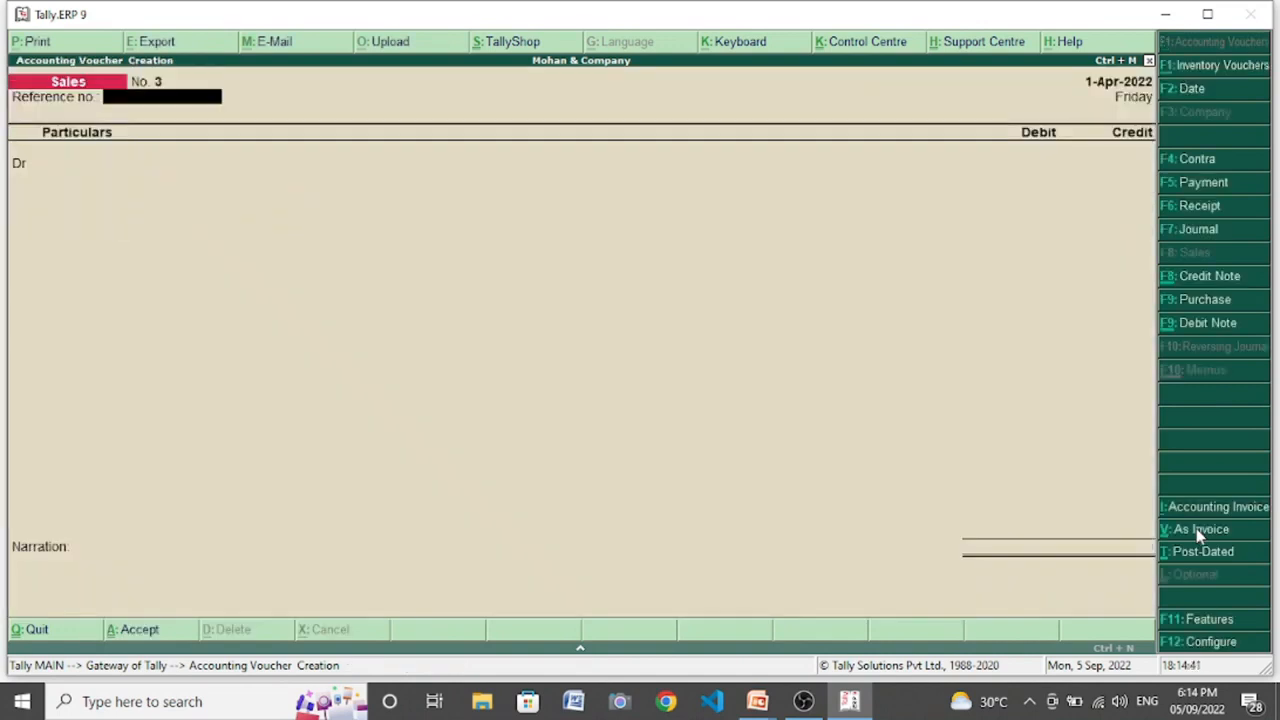
- Start a receipt voucher crediting Ashok Traders with 5,000
left_click(1200, 207)
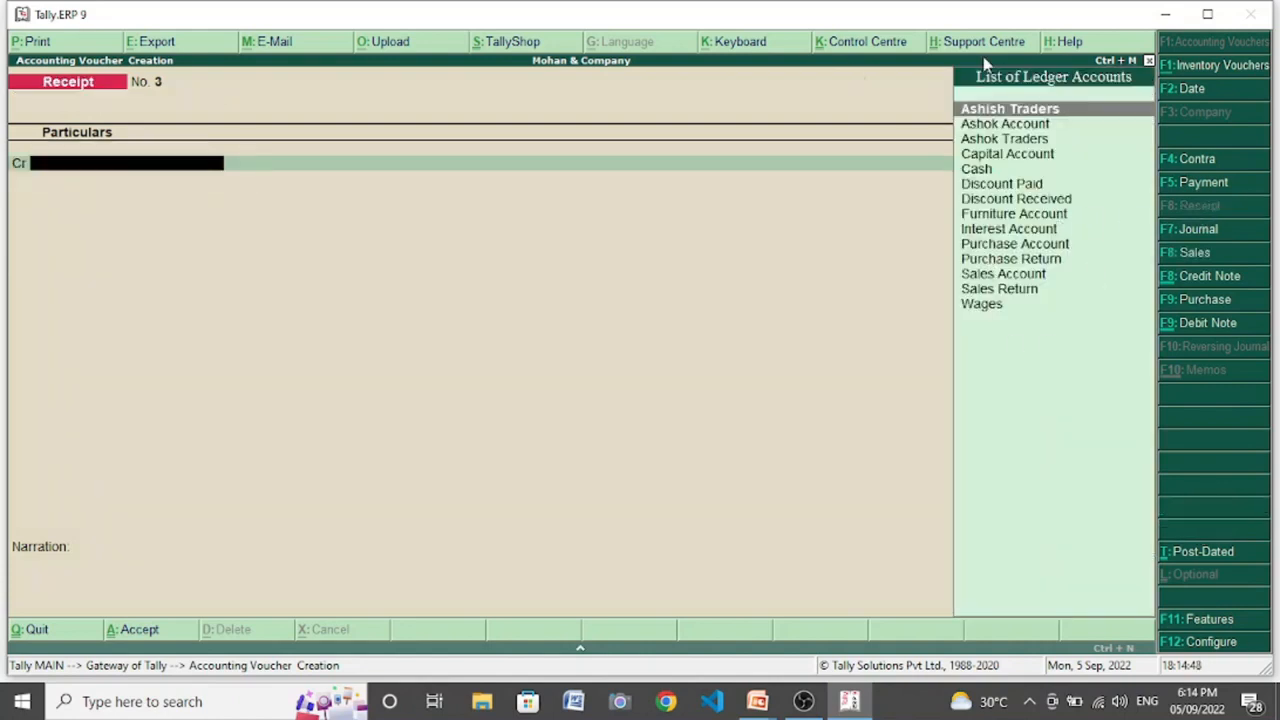
left_click(1040, 140)
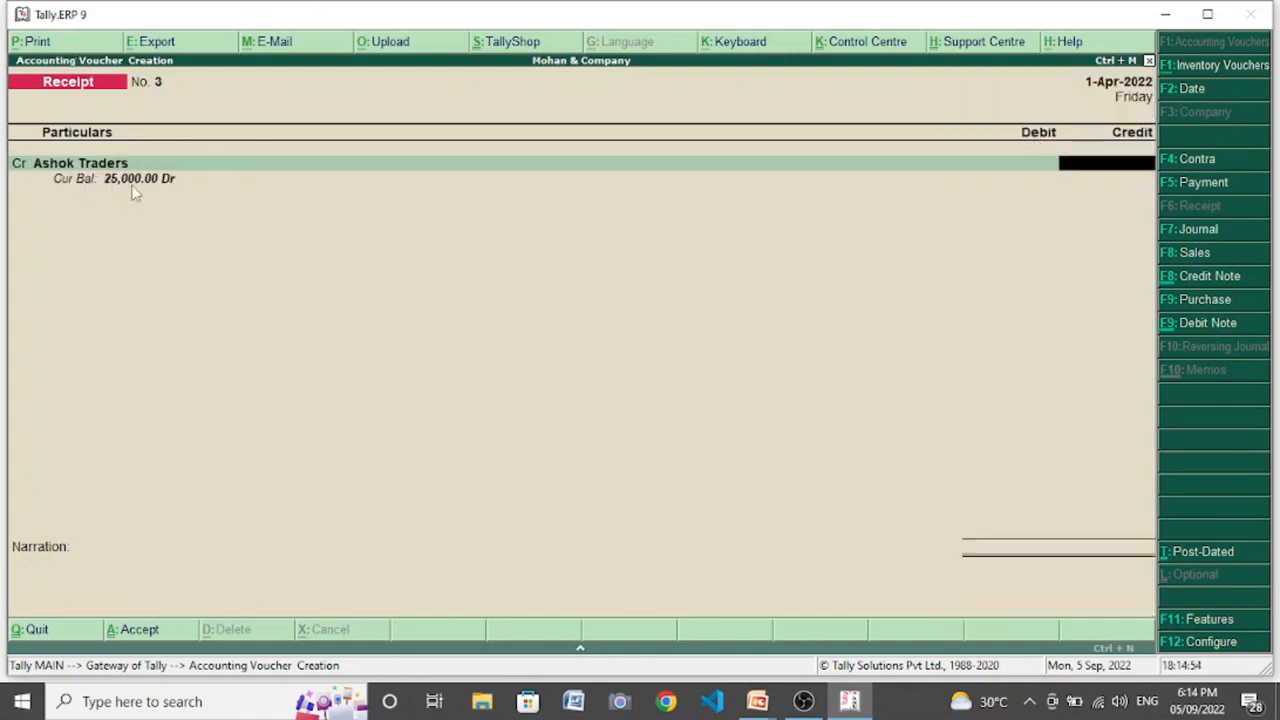
type("5000")
key("Return")
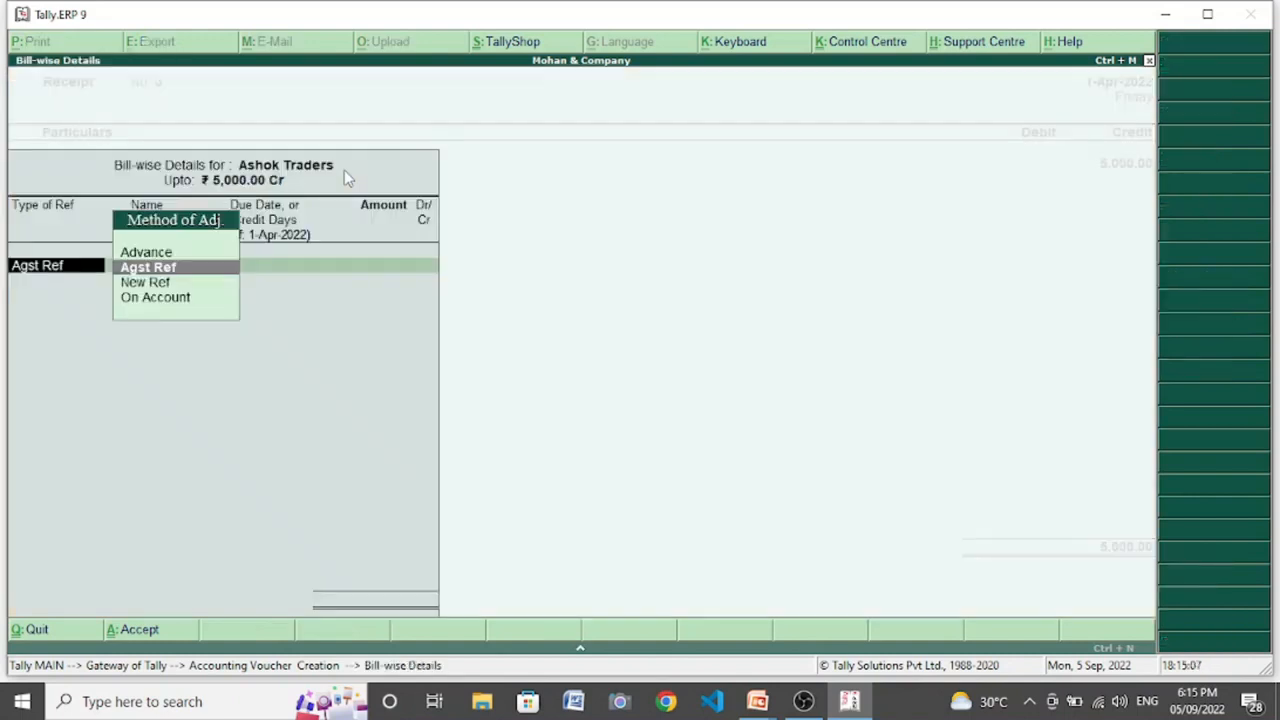
- Allocate the 5,000 receipt as Agst Ref to pending bill 1, debit Cash, and save the voucher
key("Return")
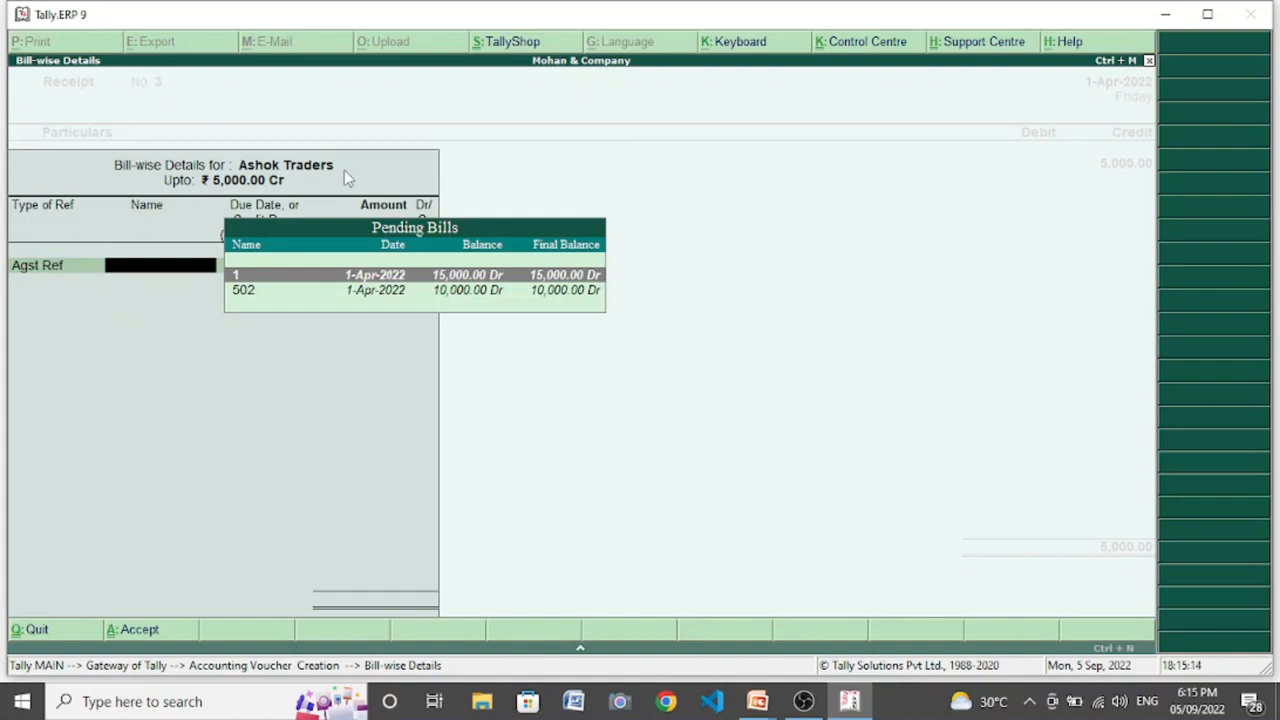
key("Return")
key("Return")
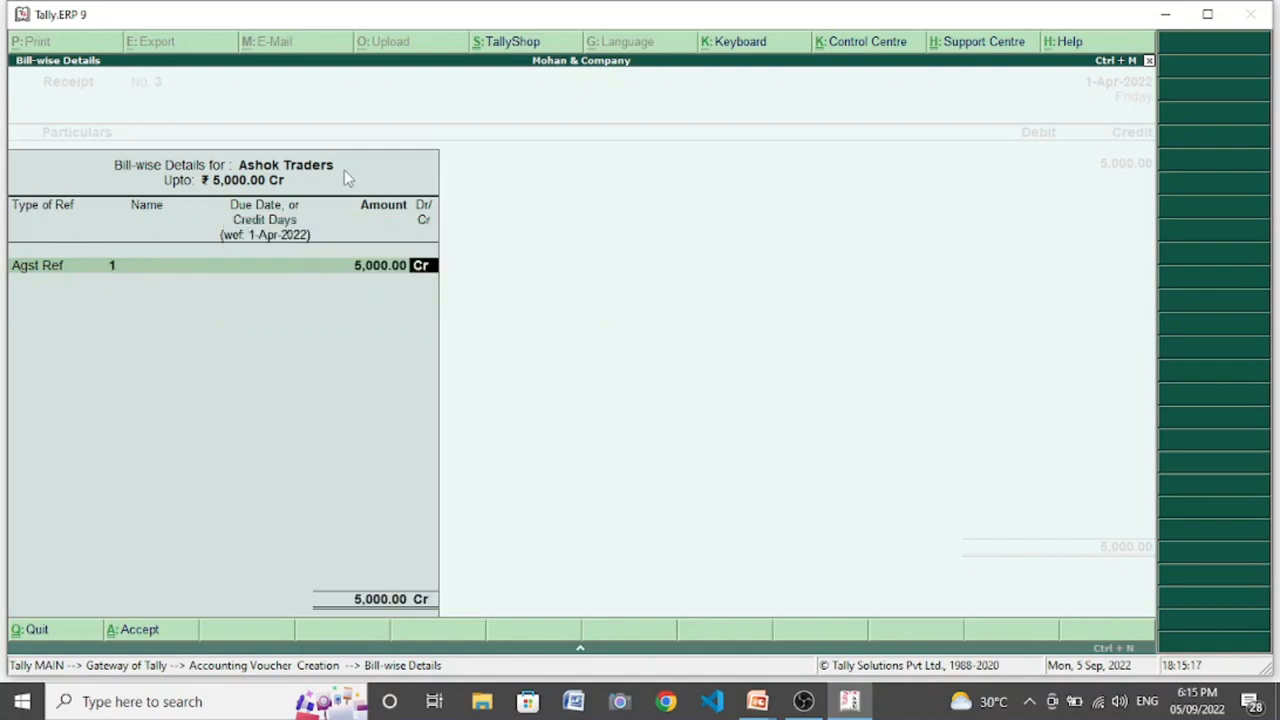
key("Return")
type("c")
key("Down")
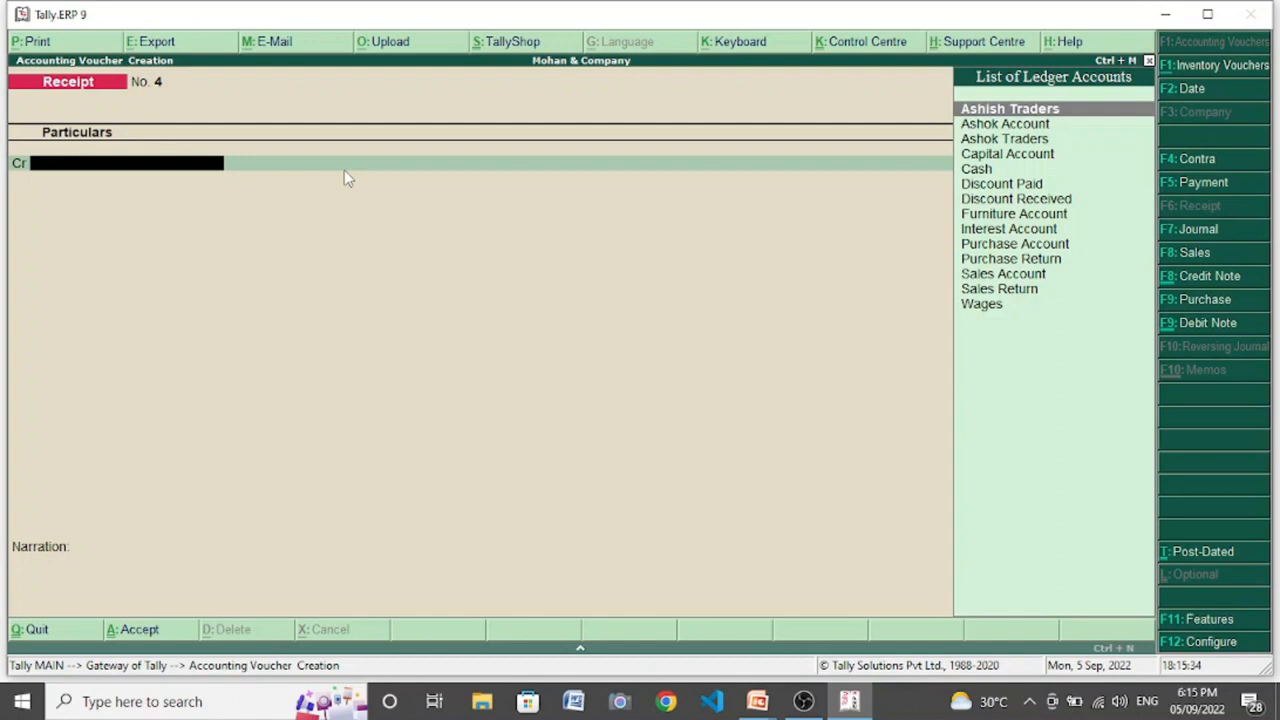
- Enter another receipt voucher crediting Ashok Traders with 50,000, allocated as Agst Ref
key("Down")
key("Down")
key("Return")
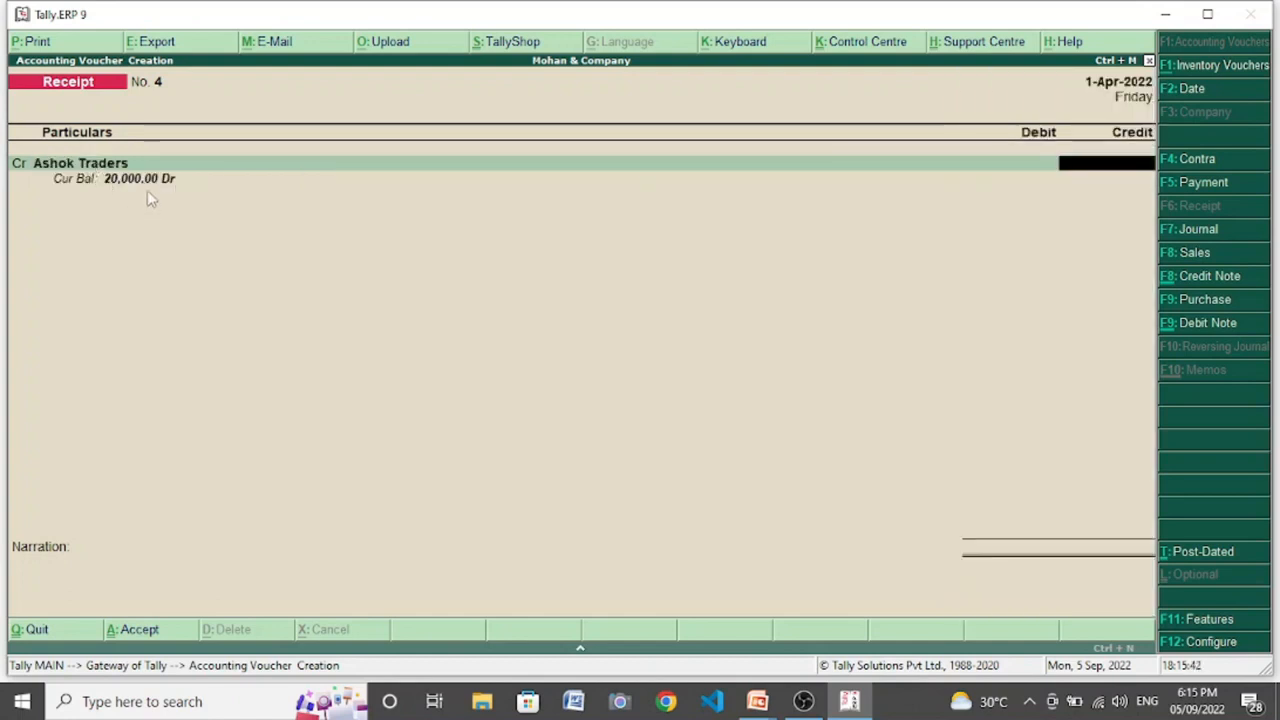
type("50,0")
type("0000")
key("Return")
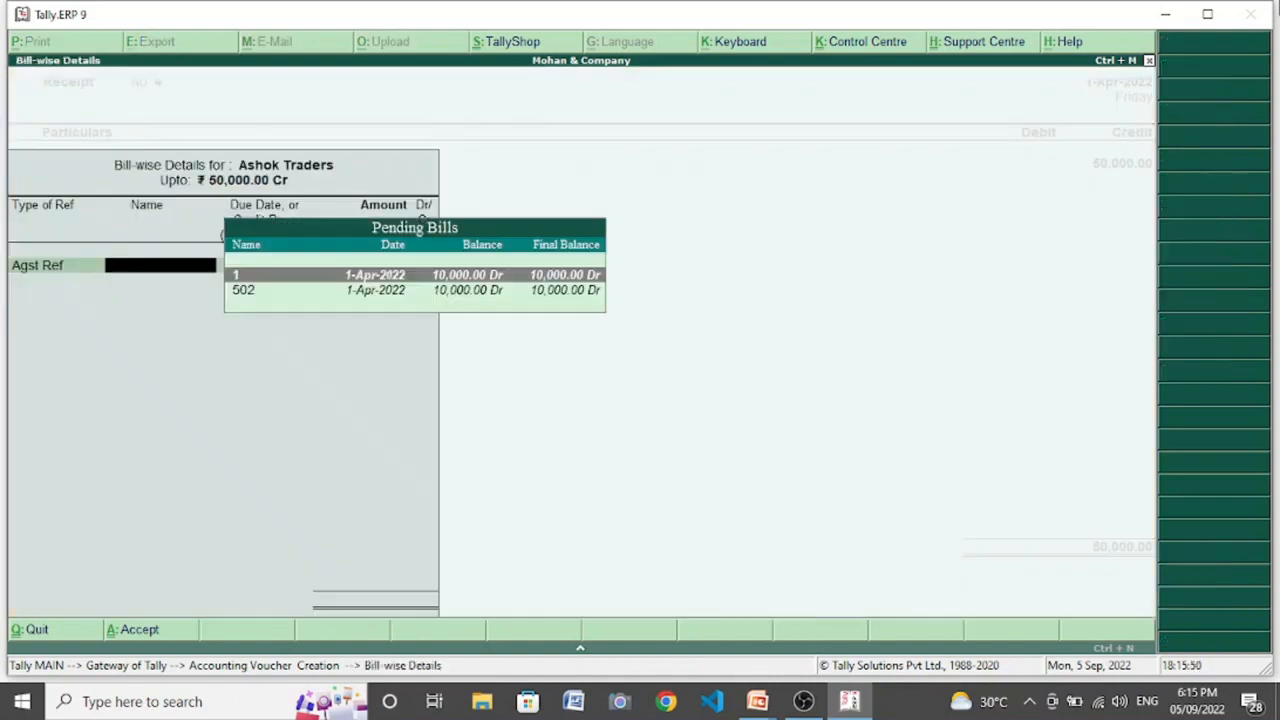
- Allocate 10,000 each against bills 1 and 502 and 30,000 as Advance 4, and save the receipt with Cash debited
key("Return")
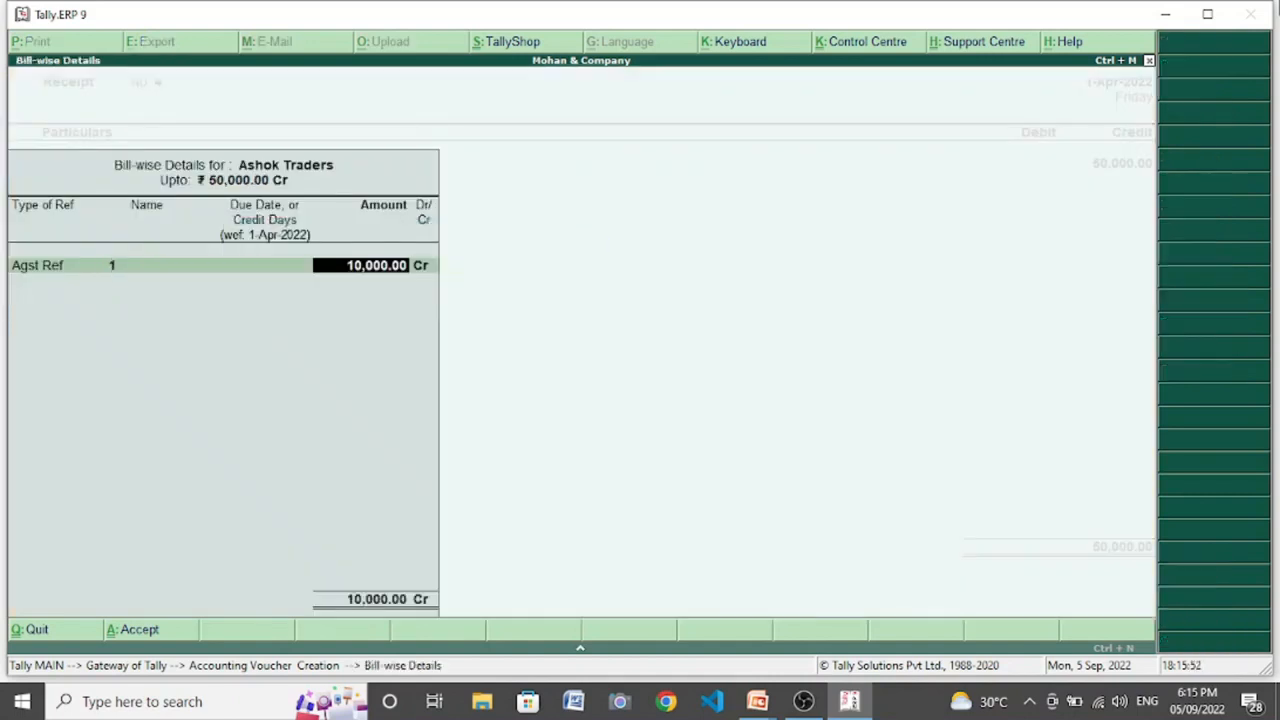
key("Return")
key("Return")
key("Return")
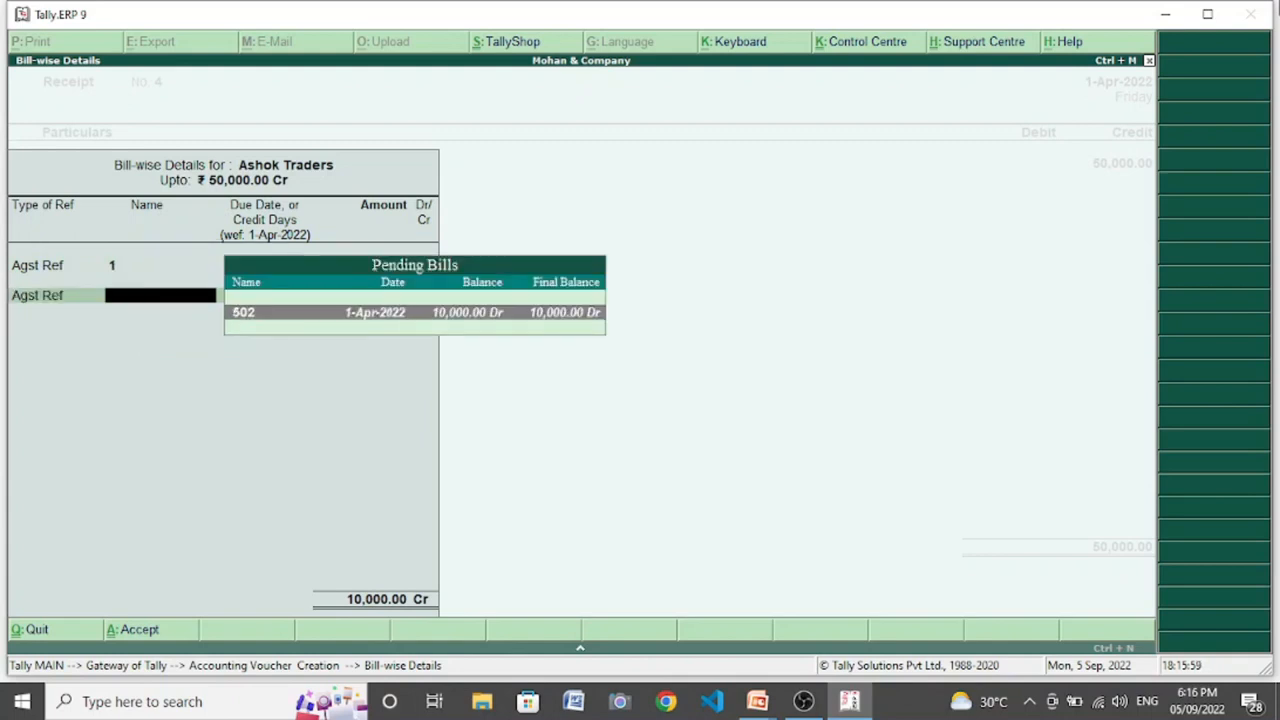
key("Return")
key("Return")
key("Return")
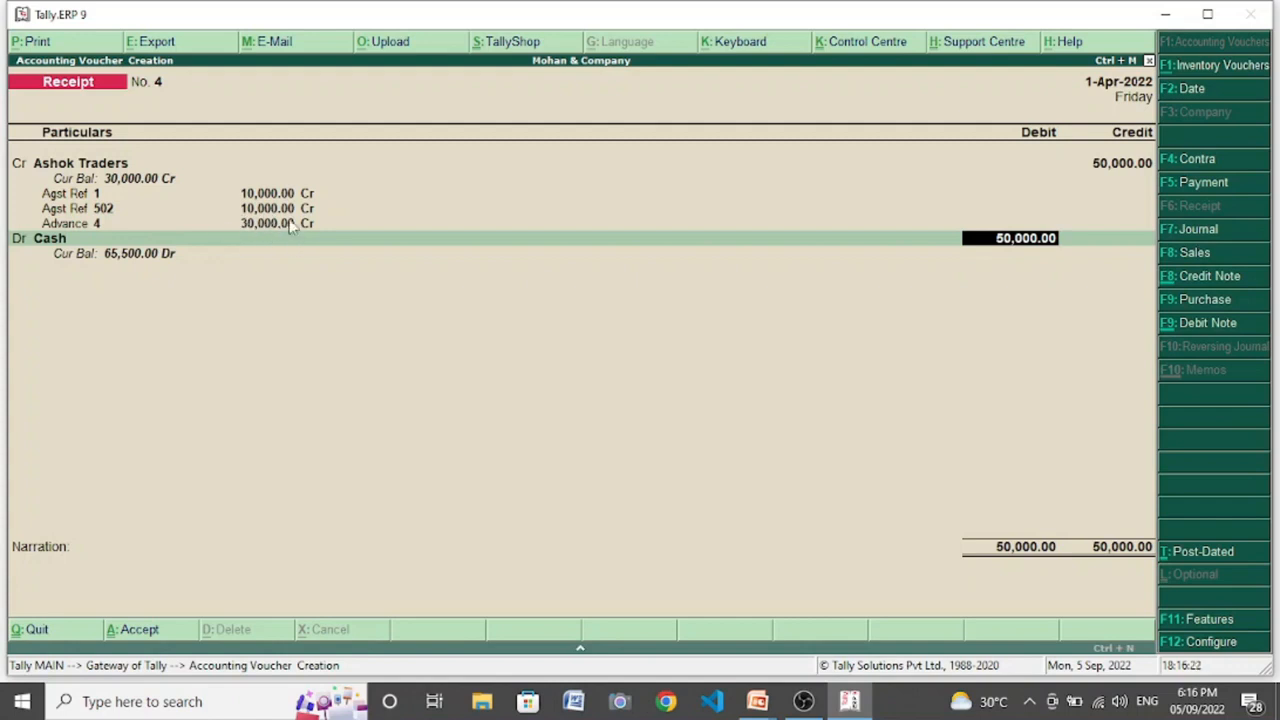
key("Return")
key("Return")
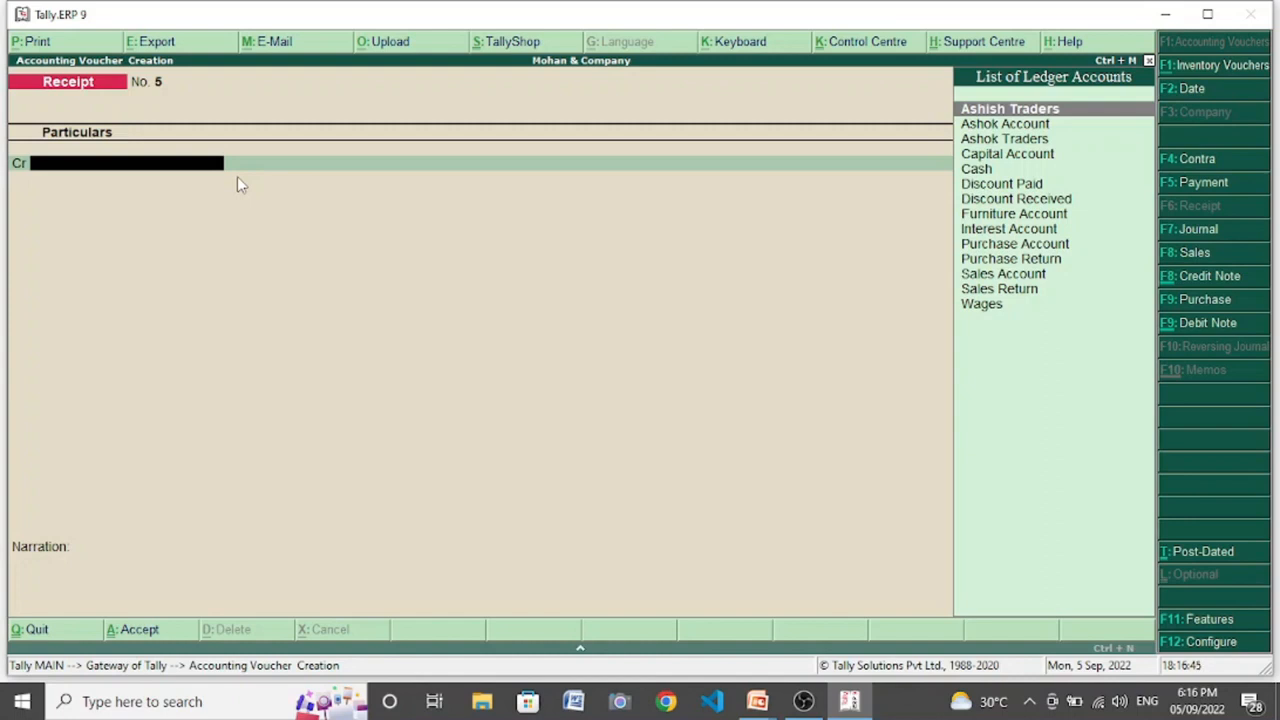
- Quit voucher entry and display the Ashish Traders ledger from the account books to review its vouchers and closing balance
key("Escape")
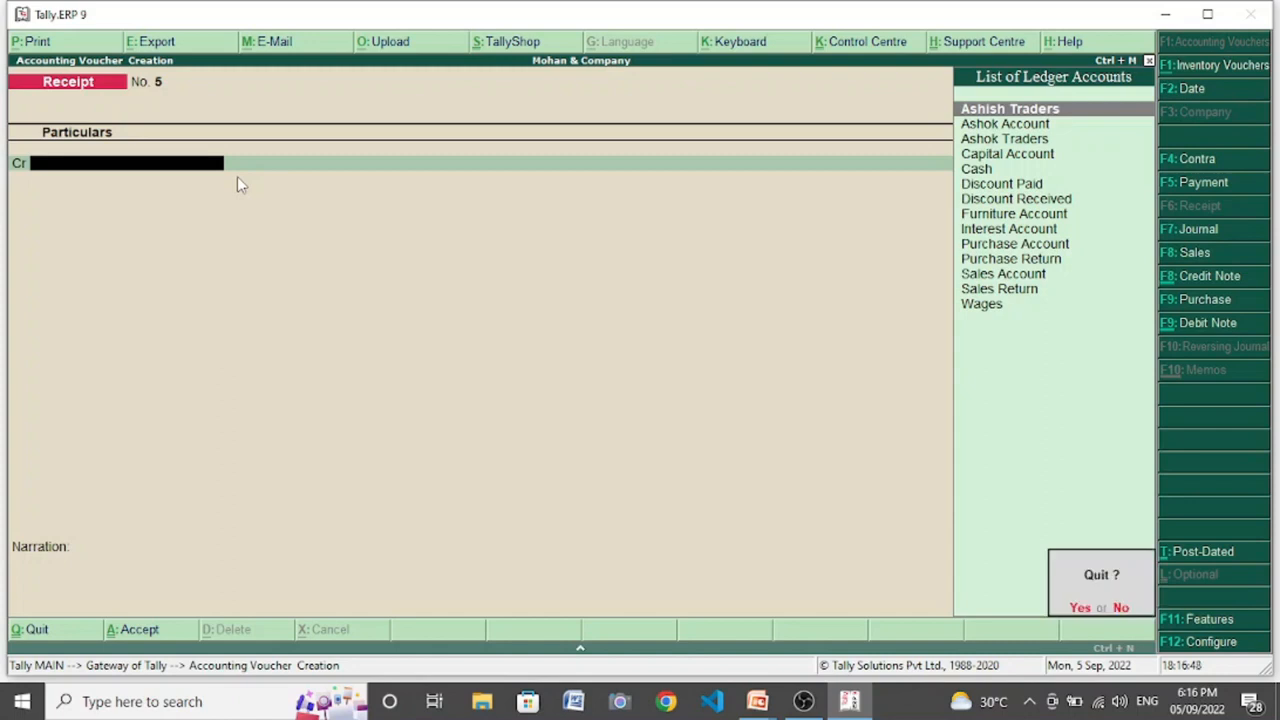
key("Return")
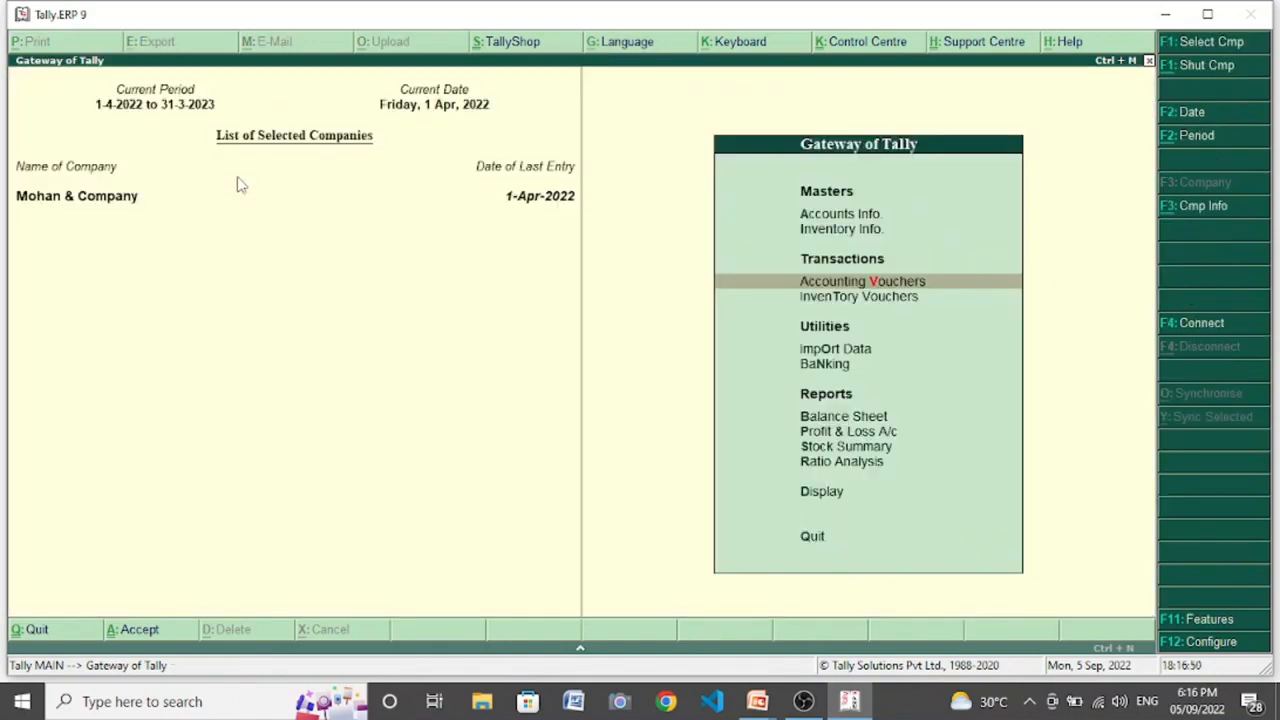
key("Up")
key("Up")
key("Up")
key("Up")
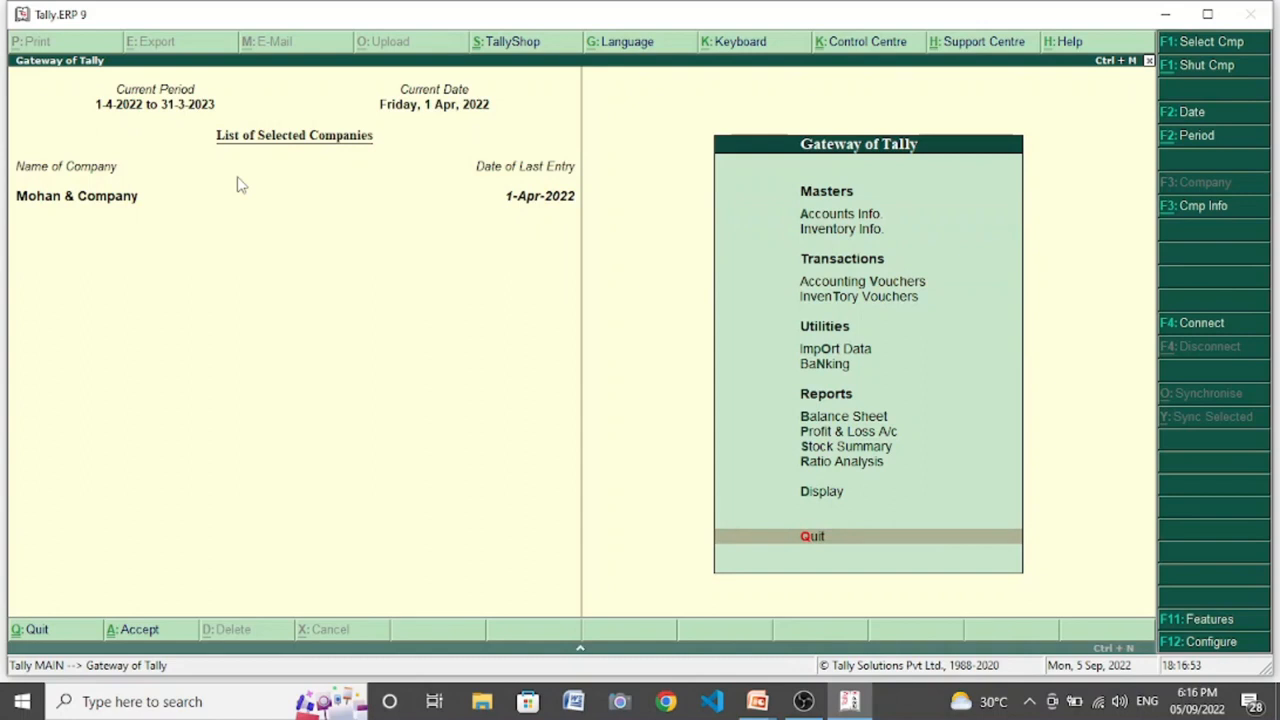
key("Return")
key("Down")
key("Down")
key("Return")
key("Down")
key("Return")
key("Return")
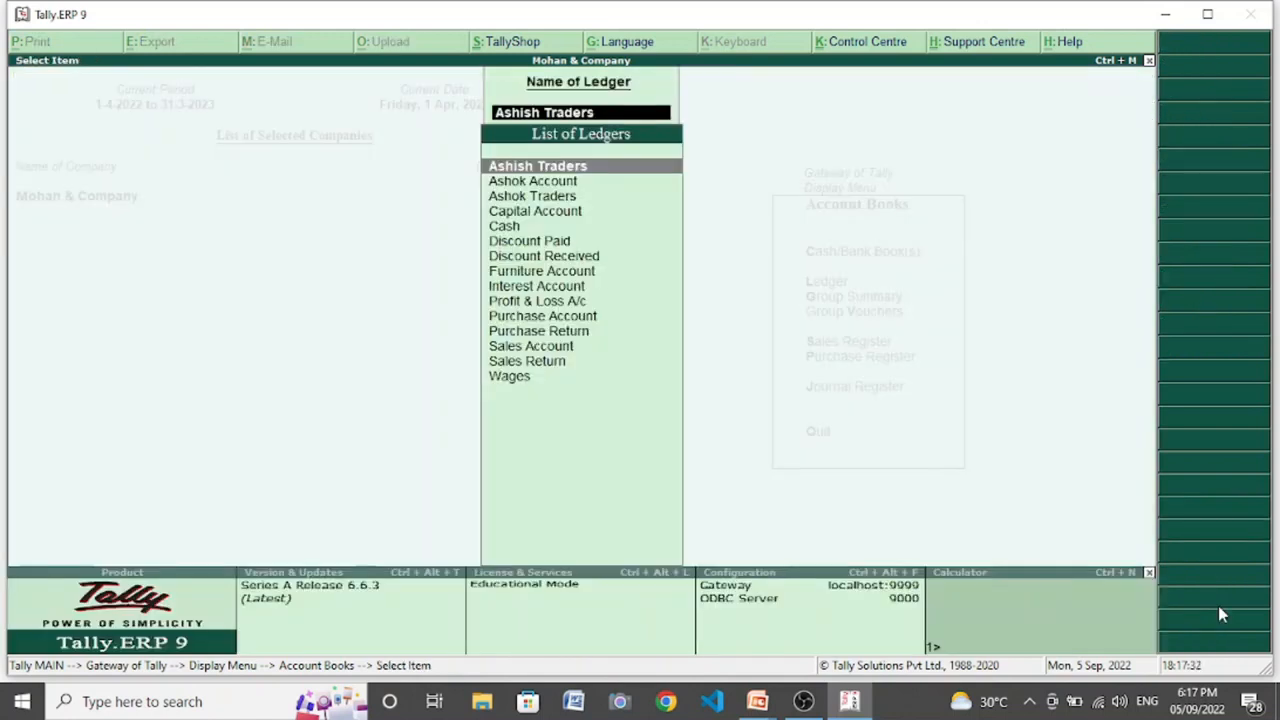
- Display the Ashok Traders ledger to review its sales and receipt vouchers
key("Down")
key("Down")
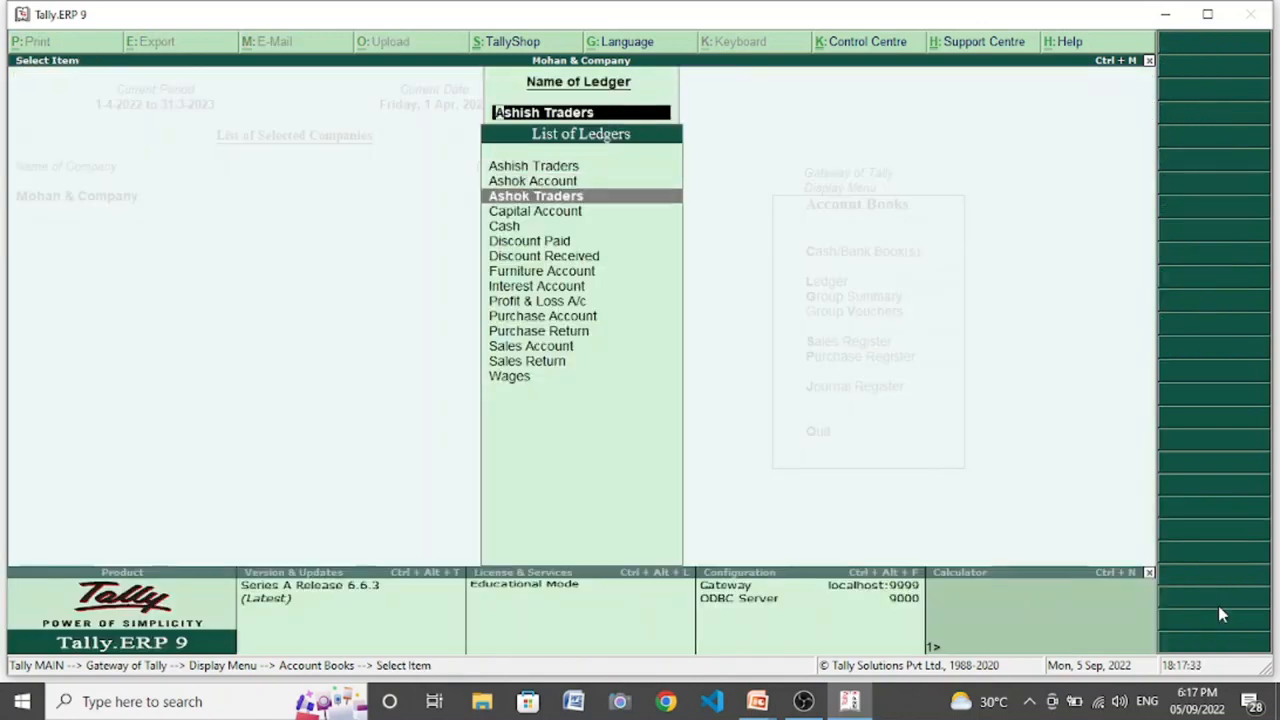
key("Return")
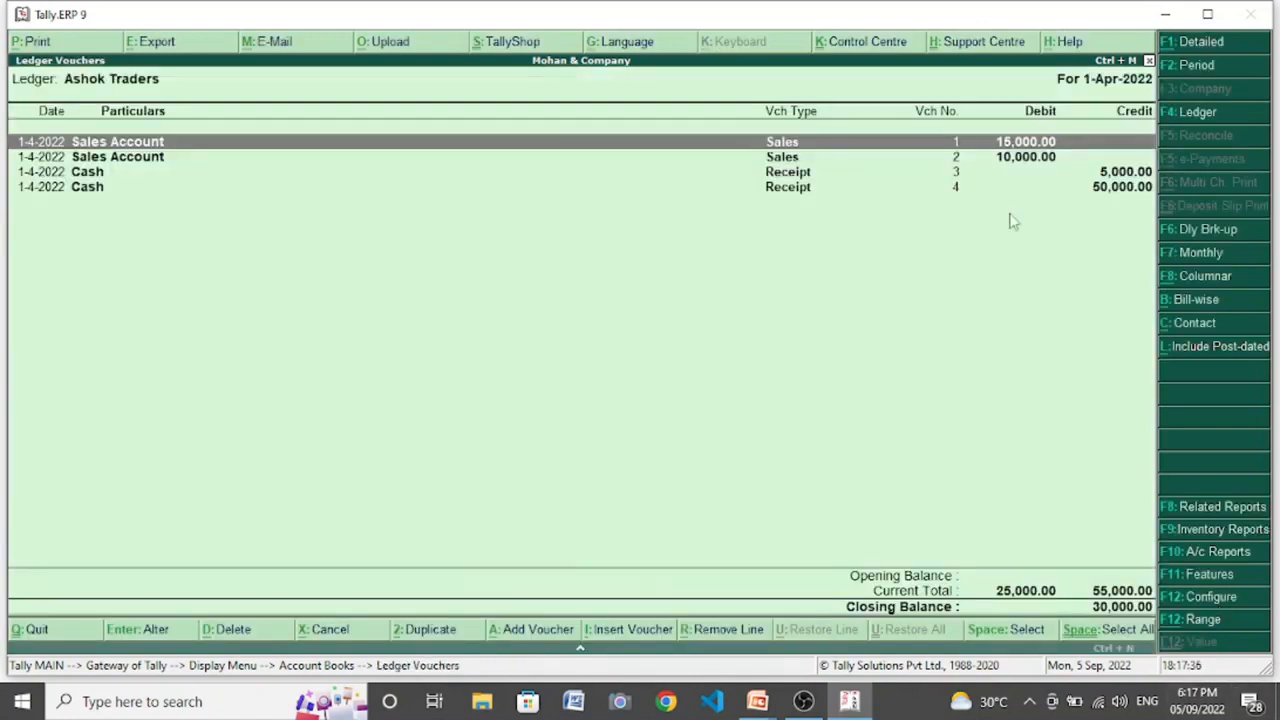